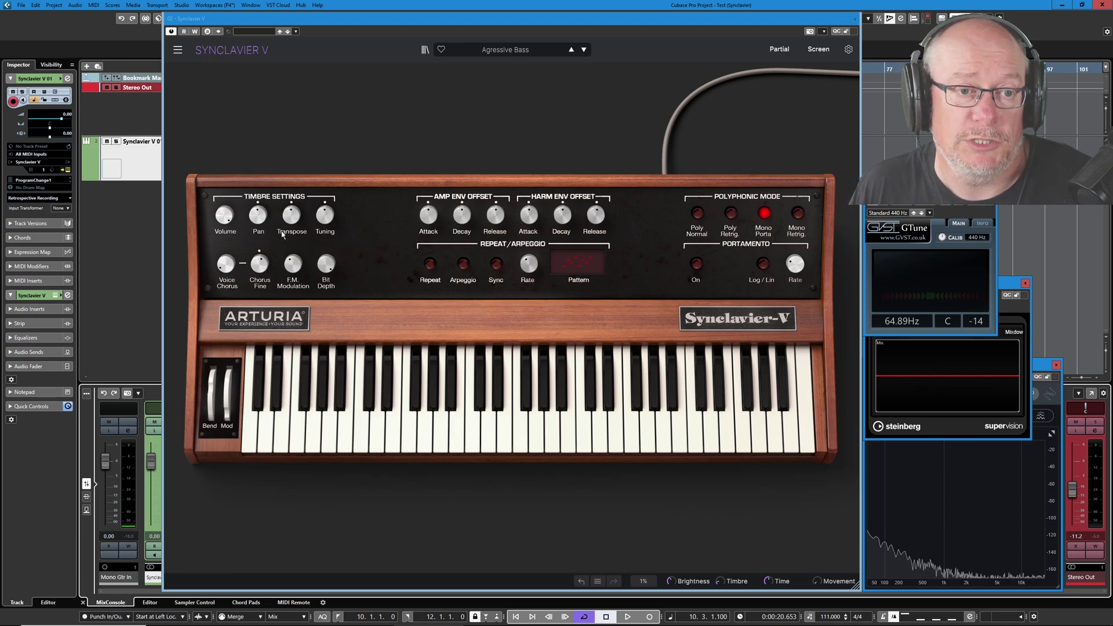
- Try out the timbre's volume, pan and transpose controls, resetting the pan and leaving no transposition
left_click(223, 218)
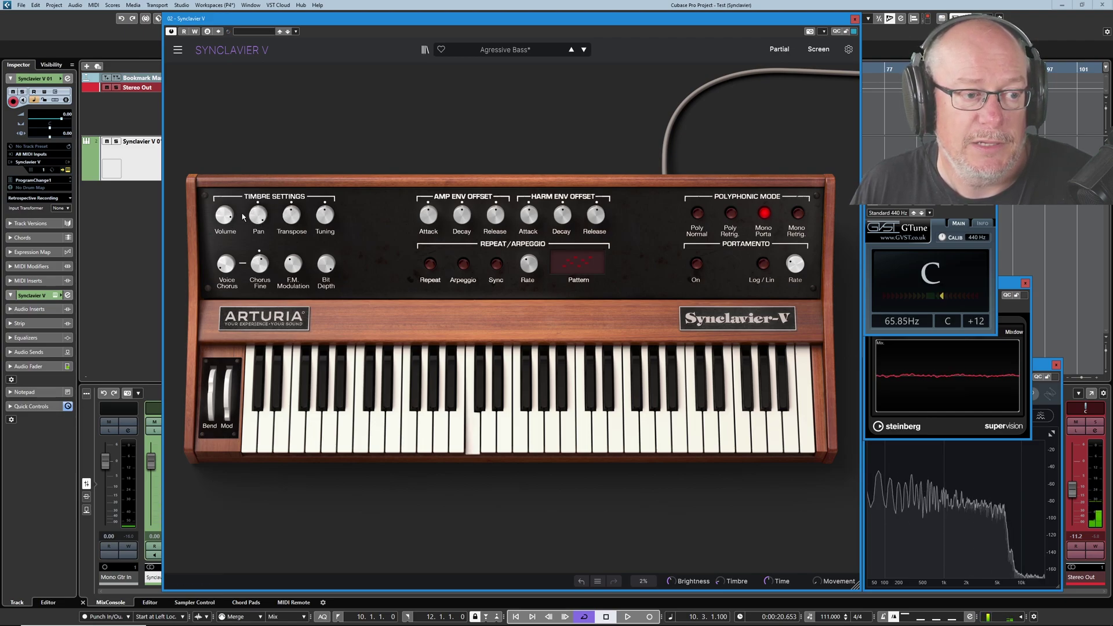
mouse_move(258, 217)
left_mouse_down()
mouse_move(258, 290)
mouse_move(256, 214)
left_mouse_up()
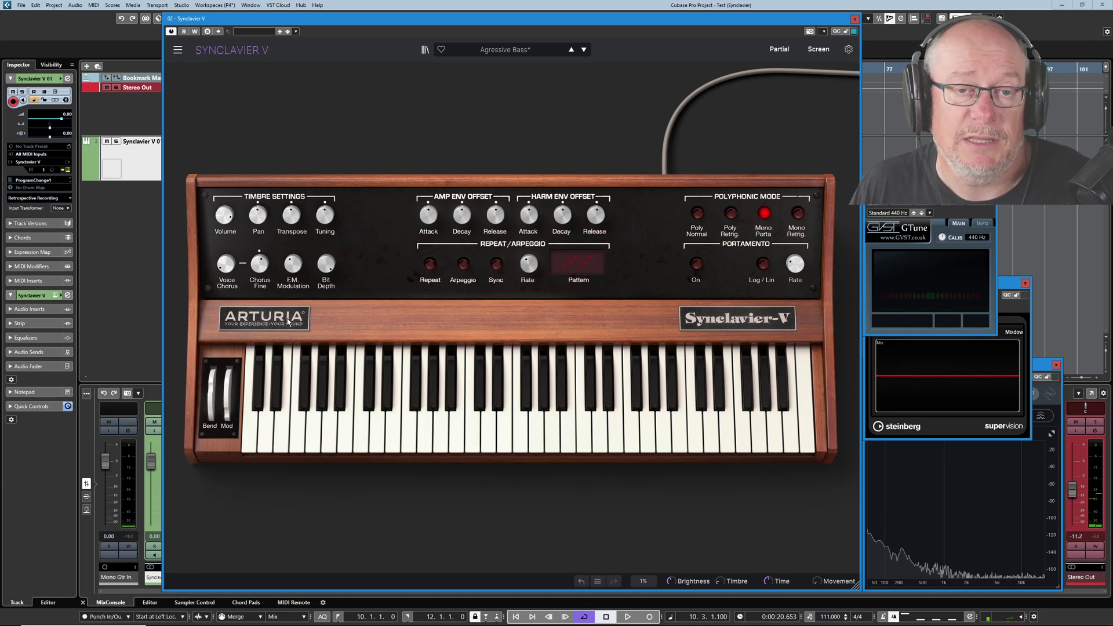
double_click(255, 221)
mouse_move(224, 216)
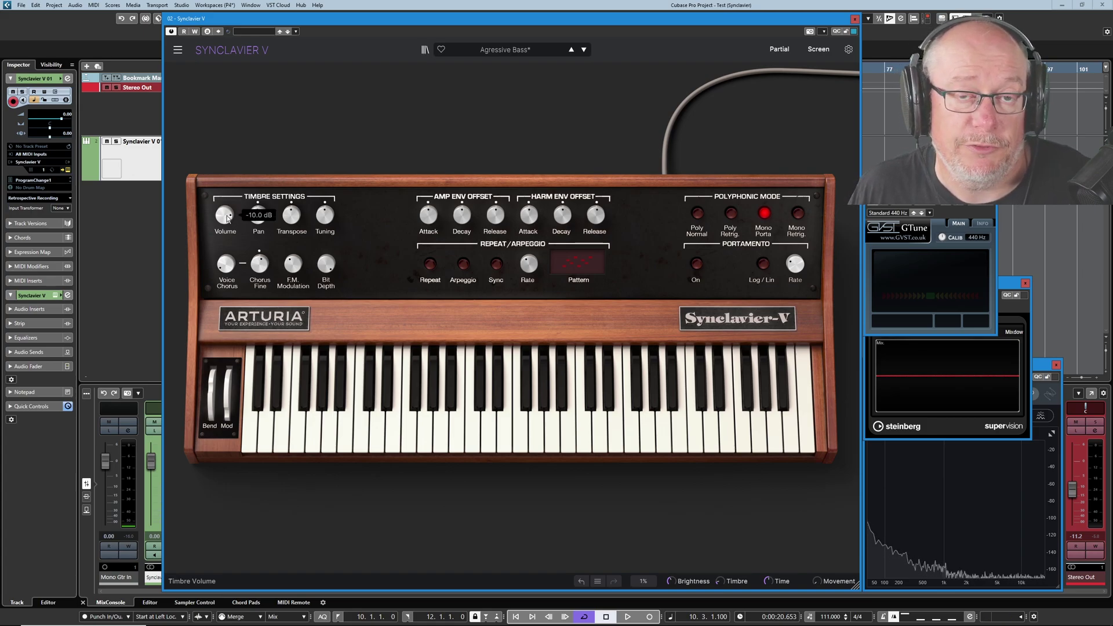
mouse_move(291, 222)
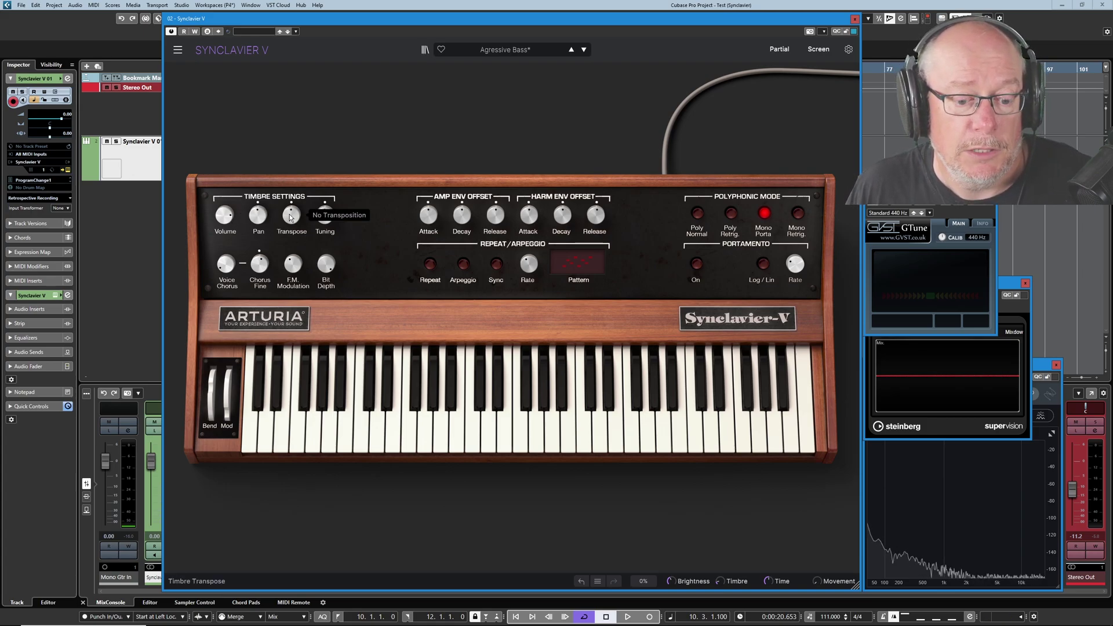
left_click_drag(289, 220, 292, 216)
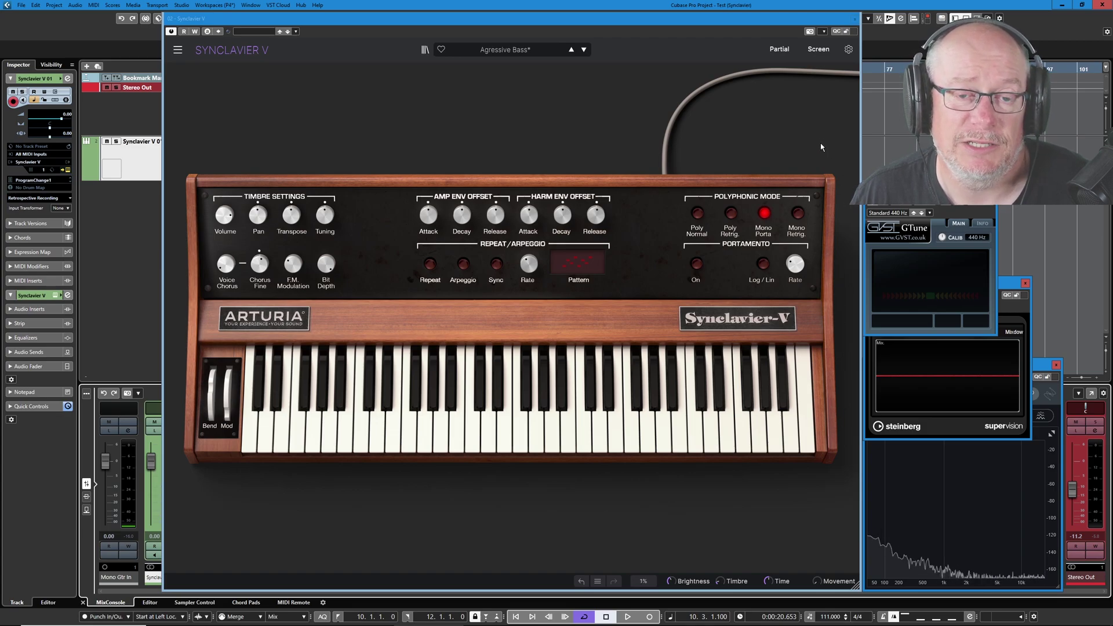
- Show the partial controls, switch to the screen editor, and compare the engine settings of the first few partials
left_click(778, 50)
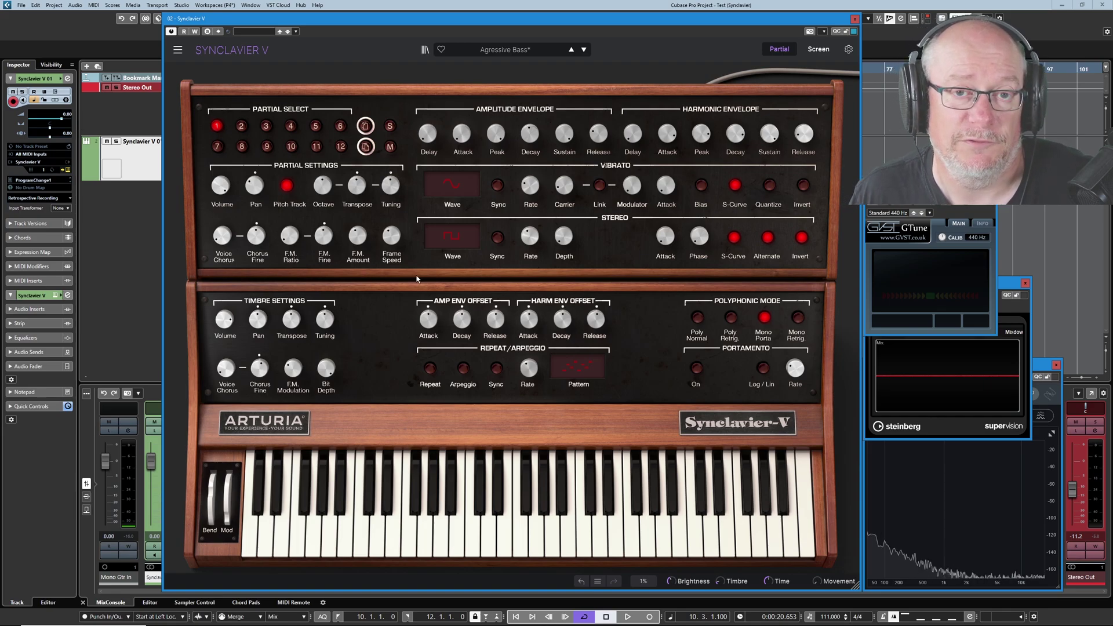
left_click(818, 49)
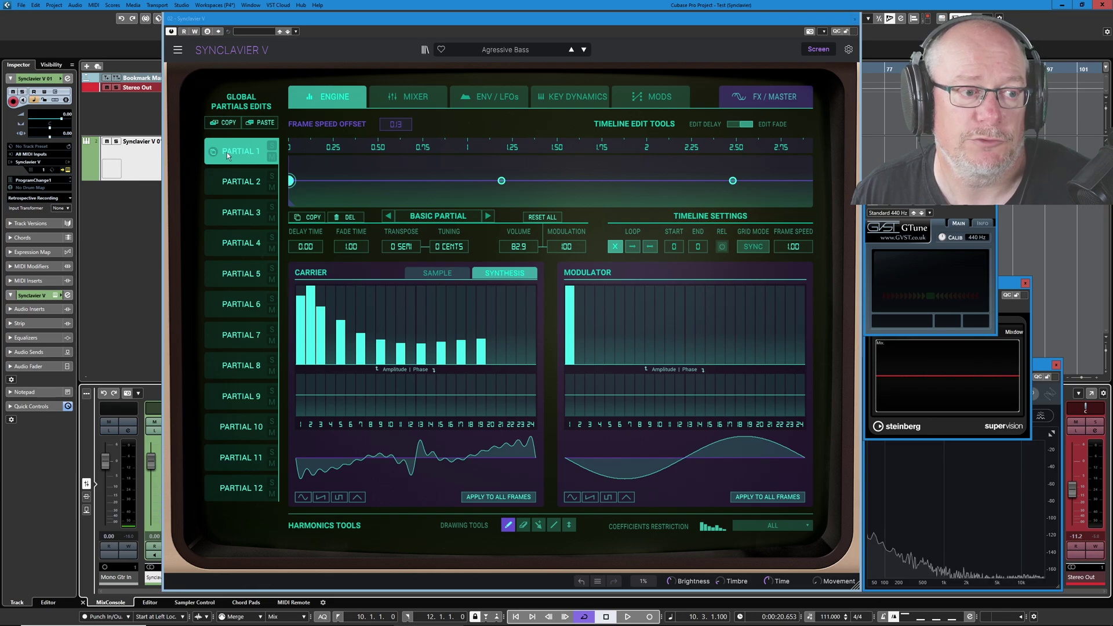
left_click(240, 182)
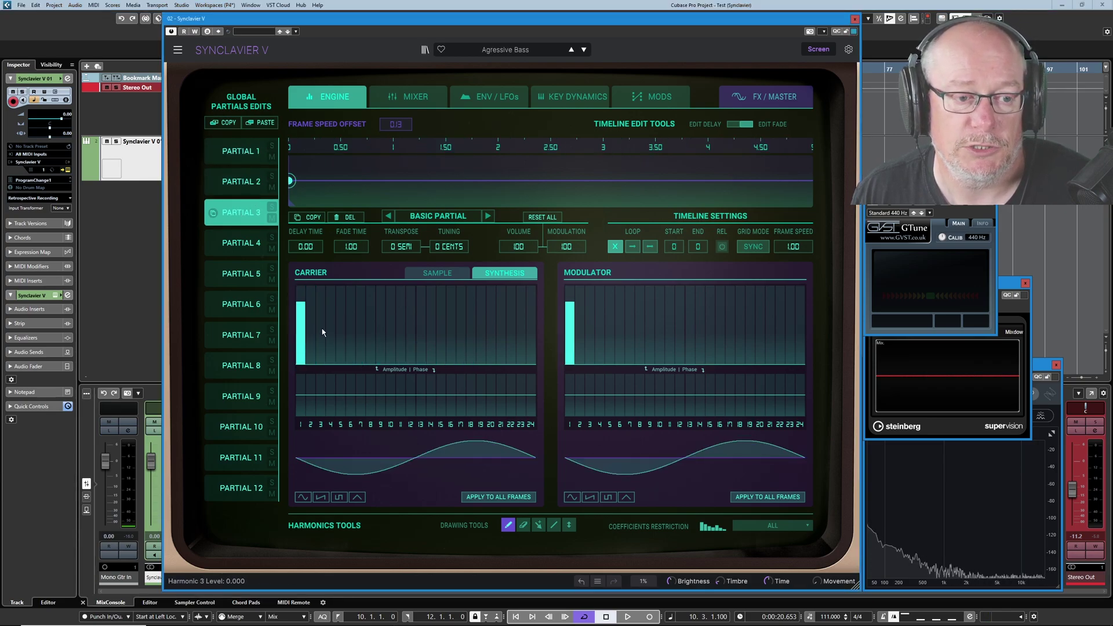
left_click(238, 155)
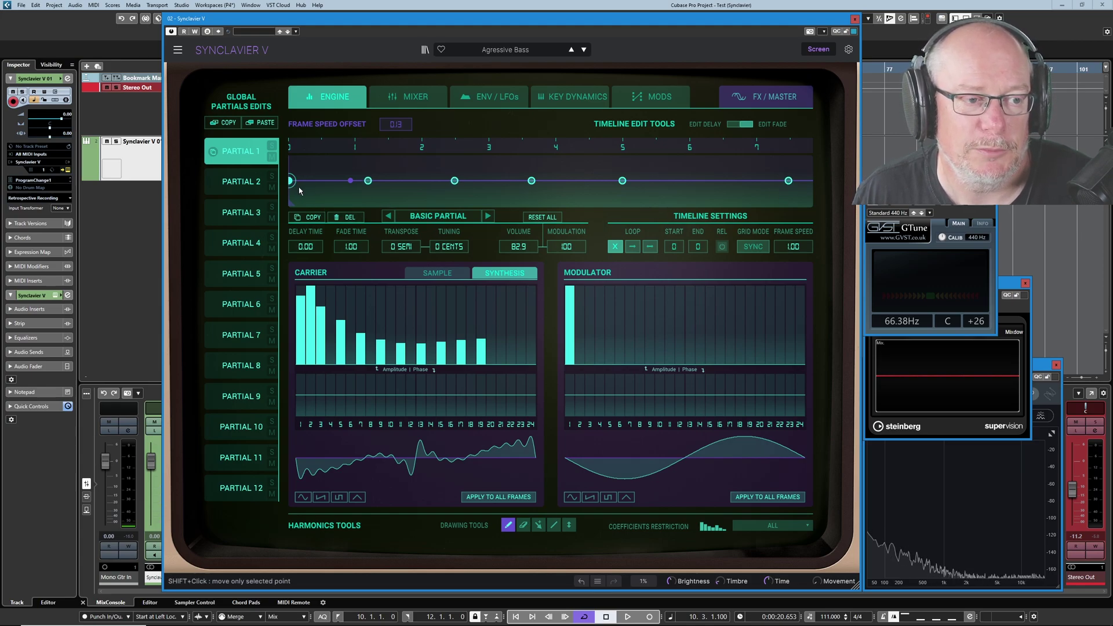
- Examine the carrier harmonics of Frames 1, 2 and 3 on Partial 1's timeline, finishing on Basic Partial
left_click(368, 181)
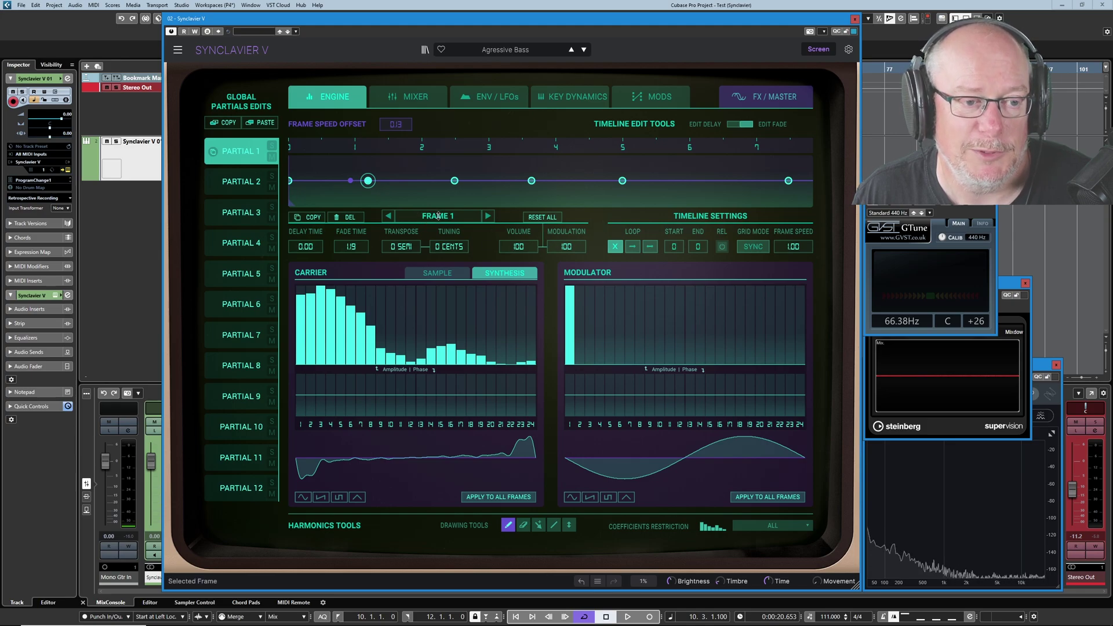
left_click(291, 181)
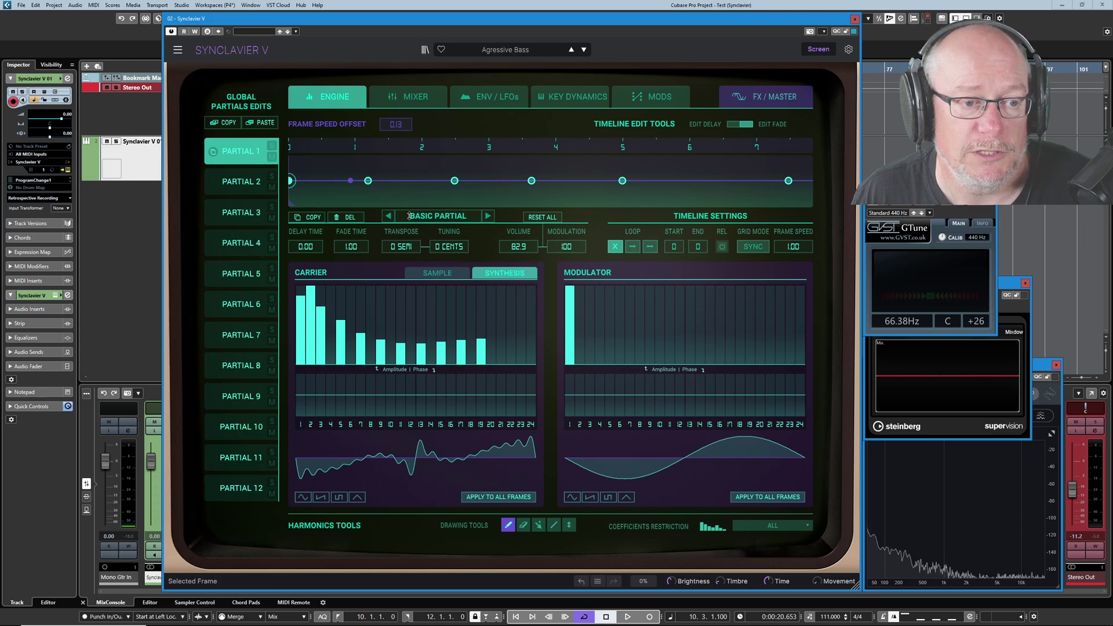
left_click(367, 181)
left_click(455, 181)
left_click(531, 181)
left_click(368, 181)
left_click(455, 181)
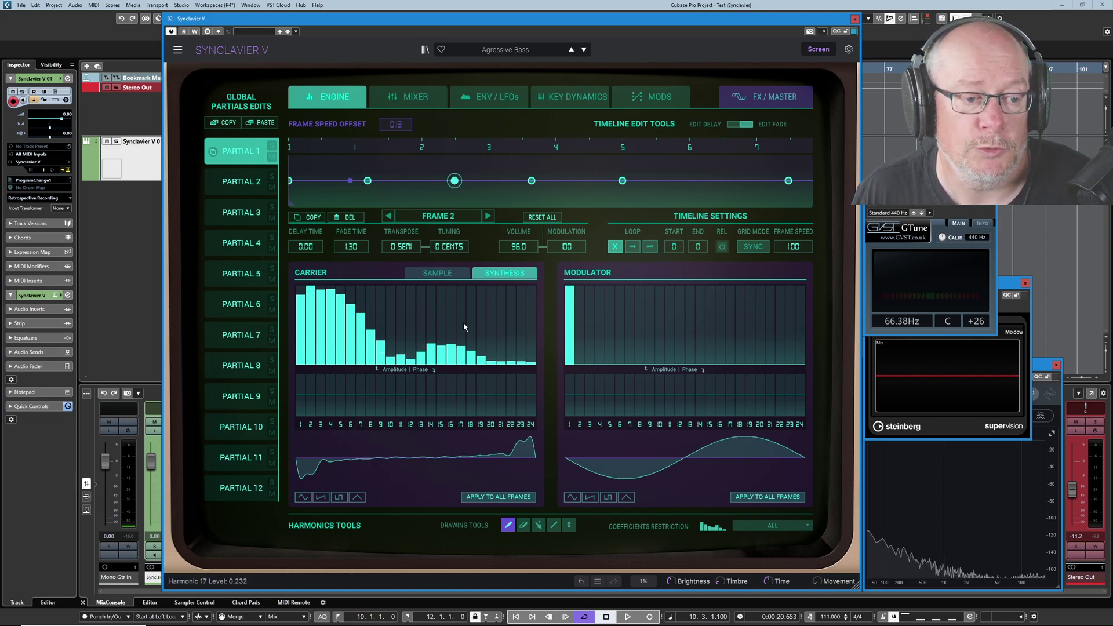
left_click(290, 181)
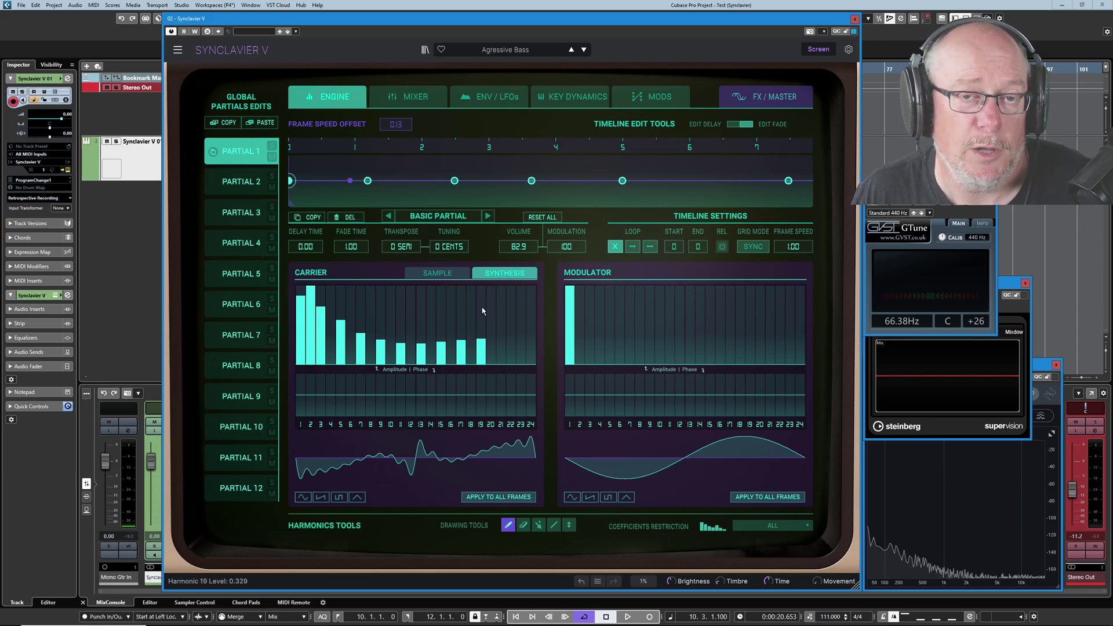
- Solo Partial 1 and go through its timeline frames up to Frame 3
left_click(273, 147)
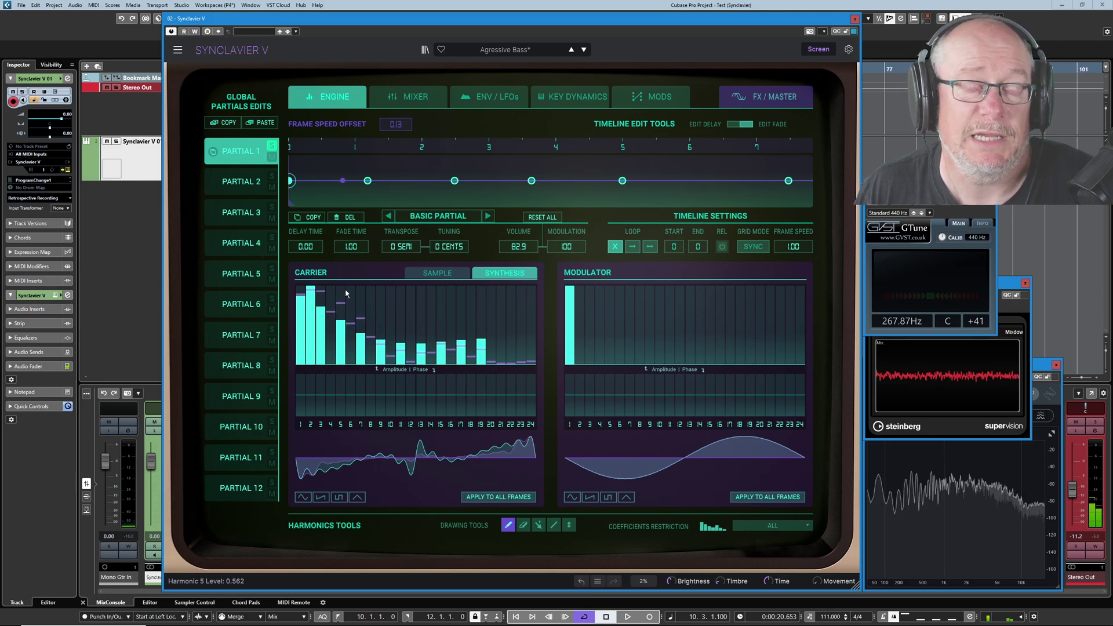
left_click(367, 181)
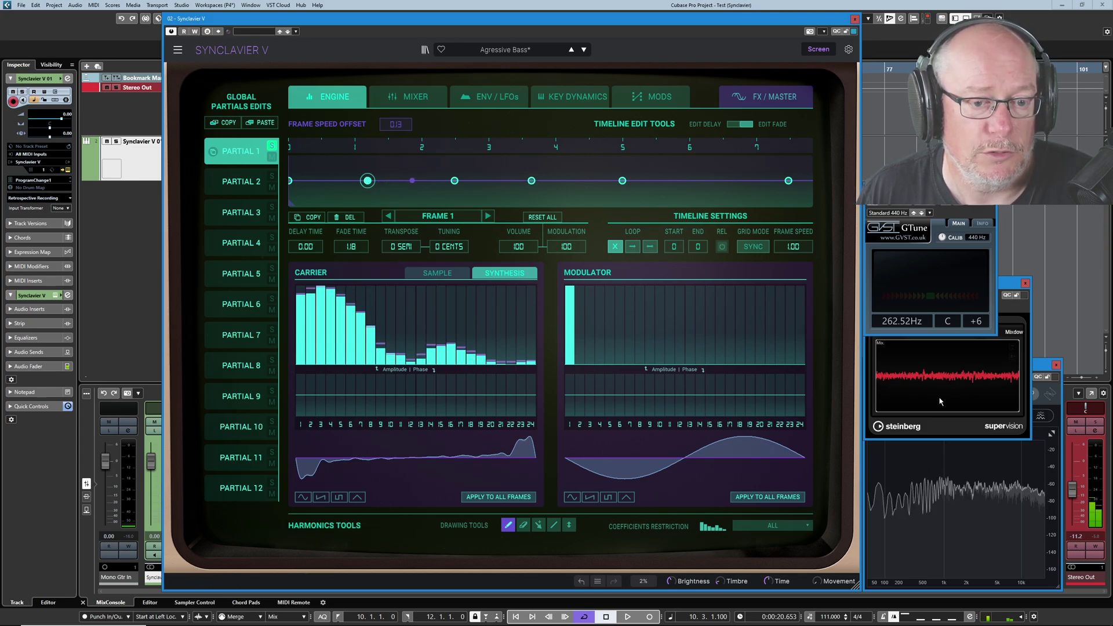
left_click(454, 181)
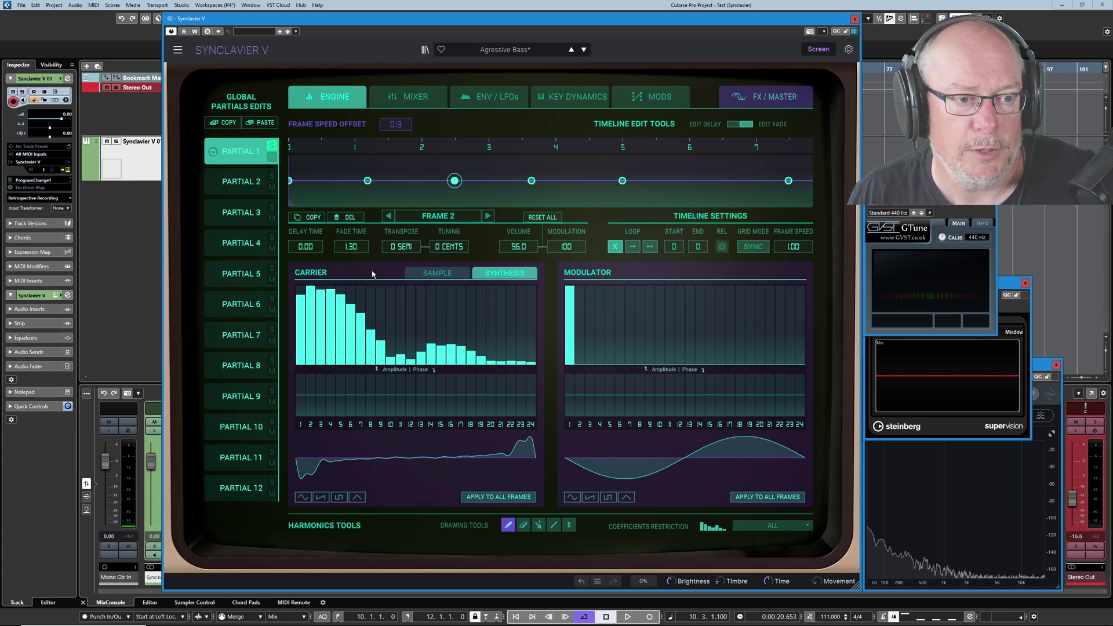
left_click(532, 181)
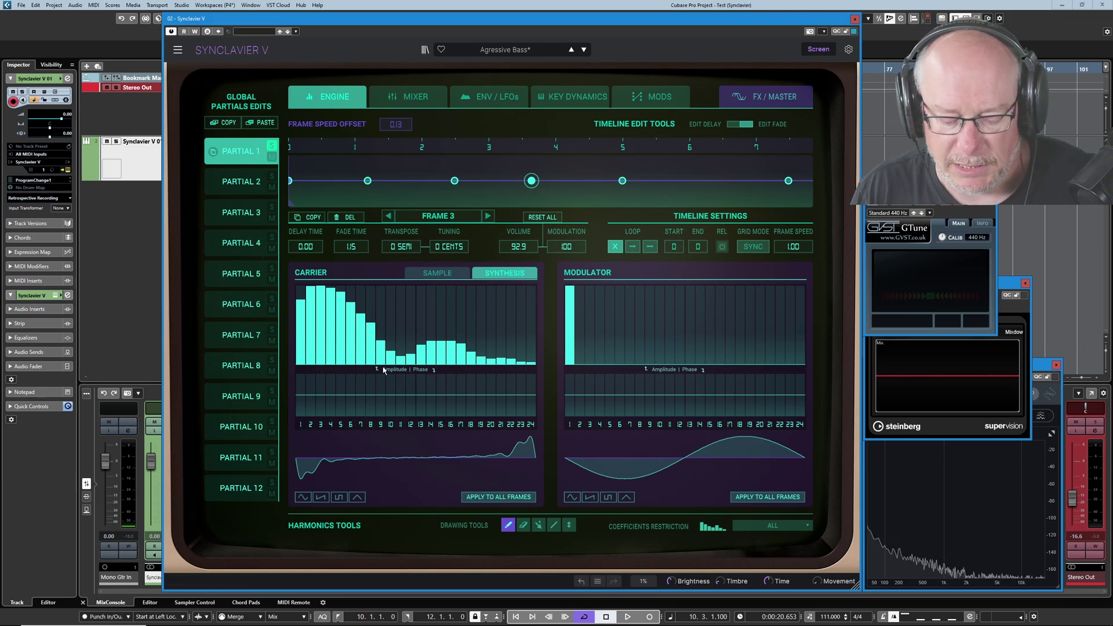
left_click(304, 181)
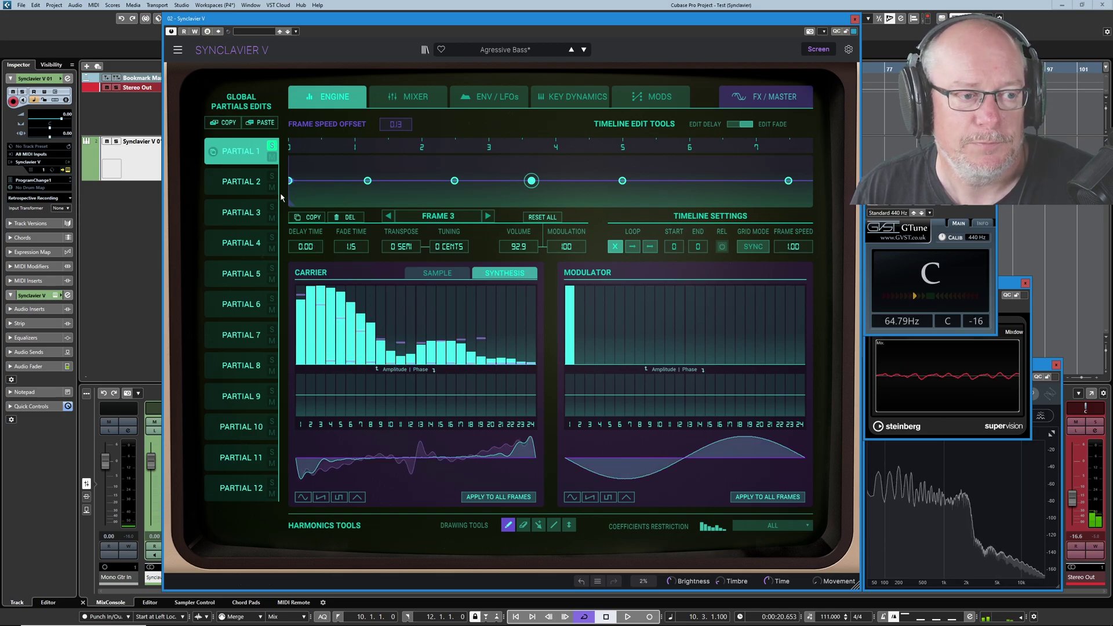
left_click_drag(302, 187, 311, 187)
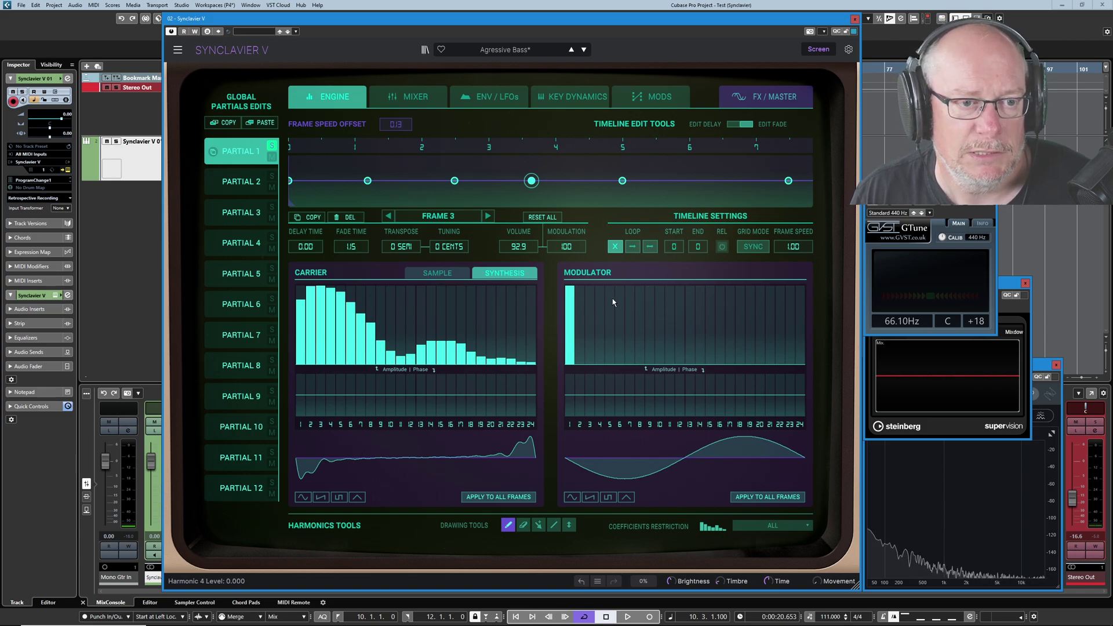
- Reshape Partial 1's harmonic envelope to attack 3.67, peak 100, decay 7.32 and sustain 22.0
left_click(495, 96)
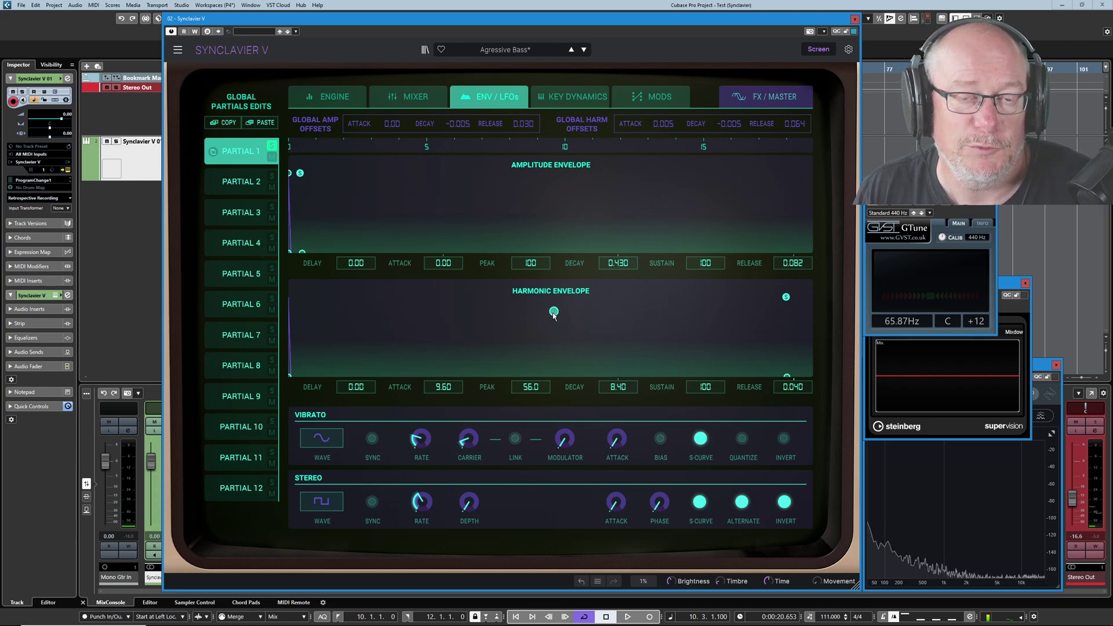
left_click_drag(553, 313, 390, 297)
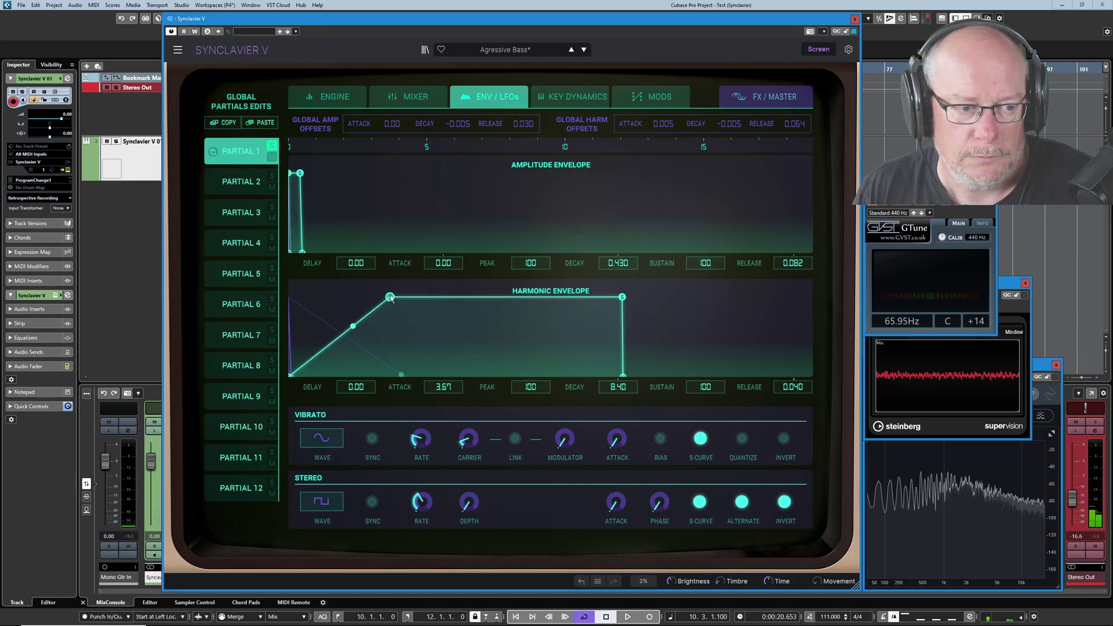
left_click_drag(622, 297, 592, 331)
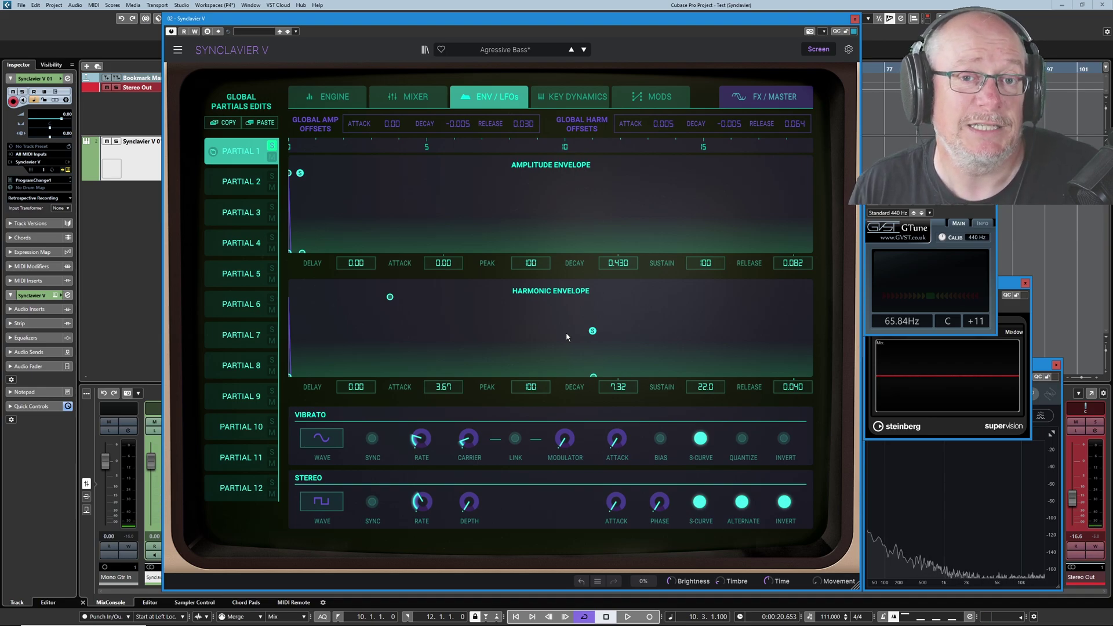
- Compare Partial 1's timeline and harmonics with its amplitude and harmonic envelopes
left_click(331, 97)
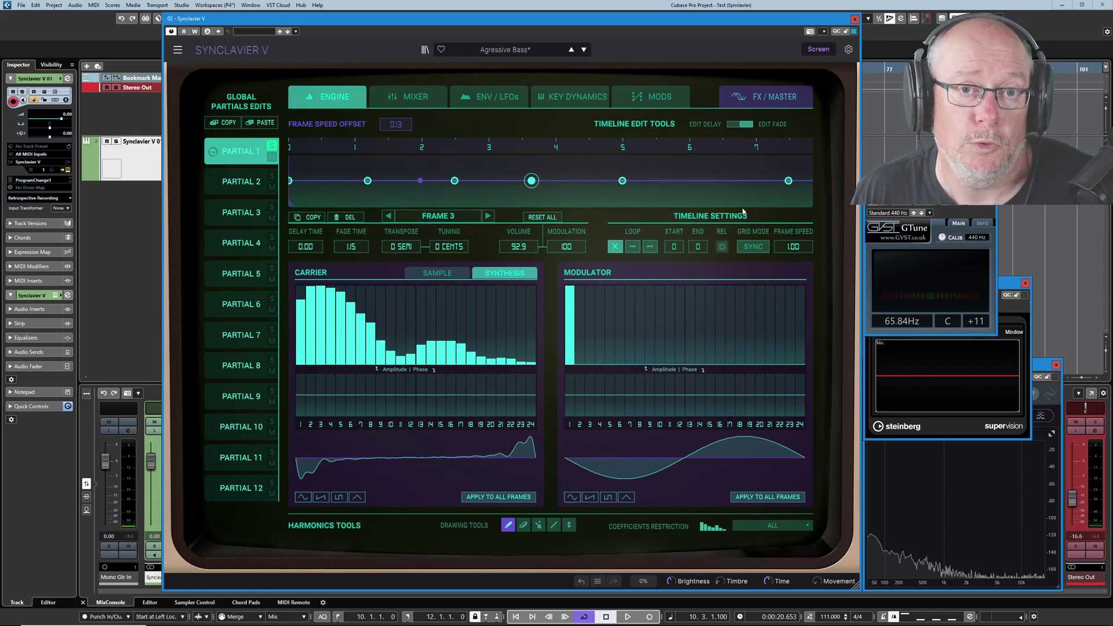
left_click(499, 97)
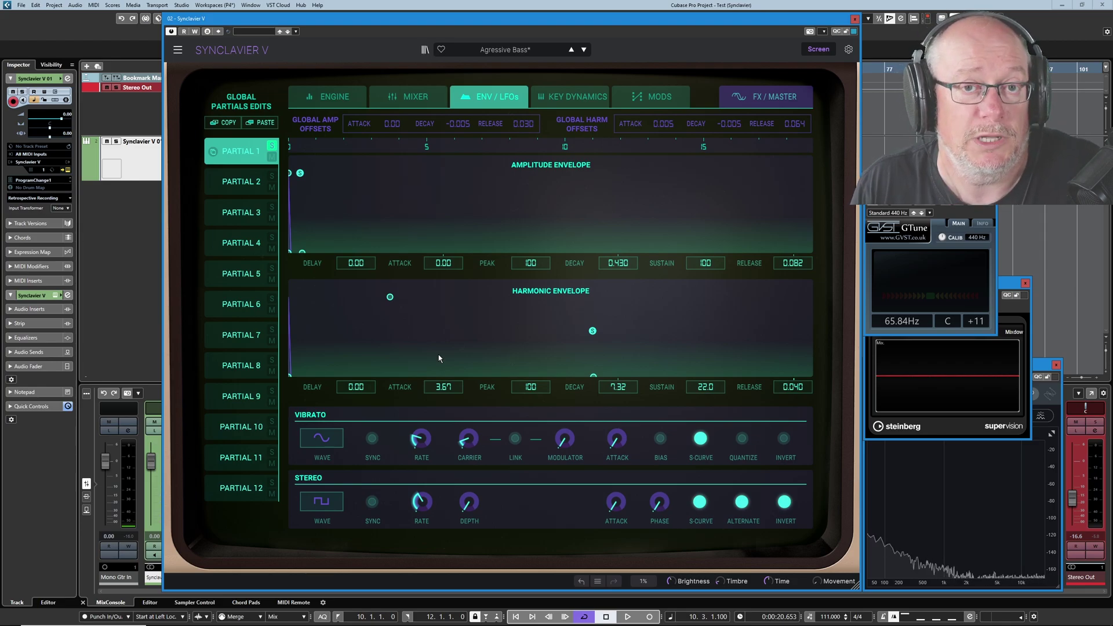
left_click(327, 96)
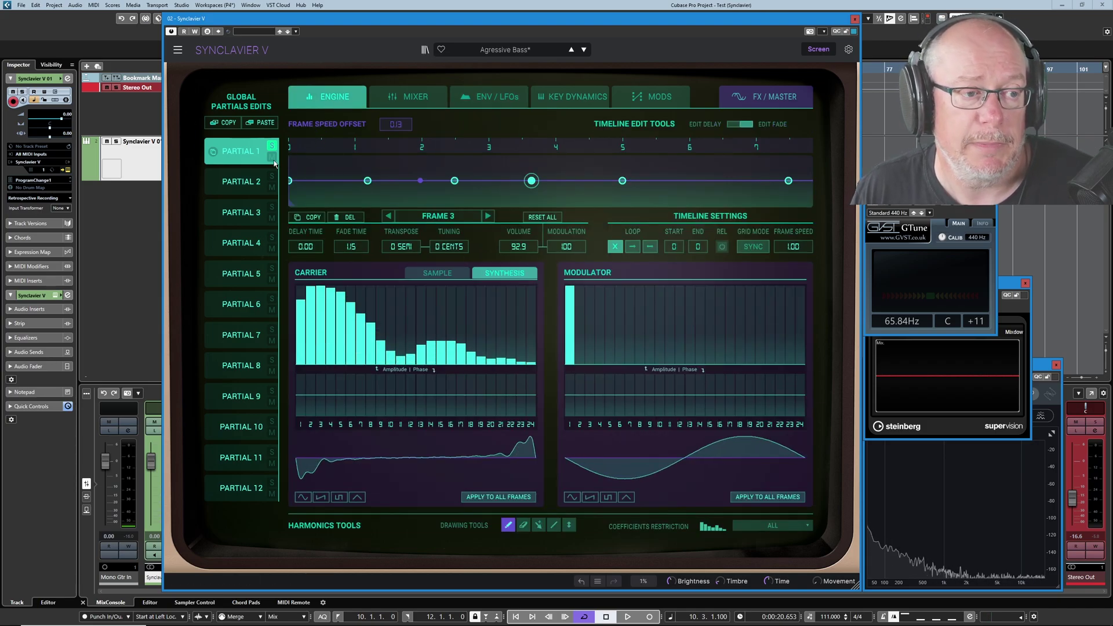
- Solo Partial 2 and open its amplitude and harmonic envelopes with the time axis enlarged
left_click(241, 182)
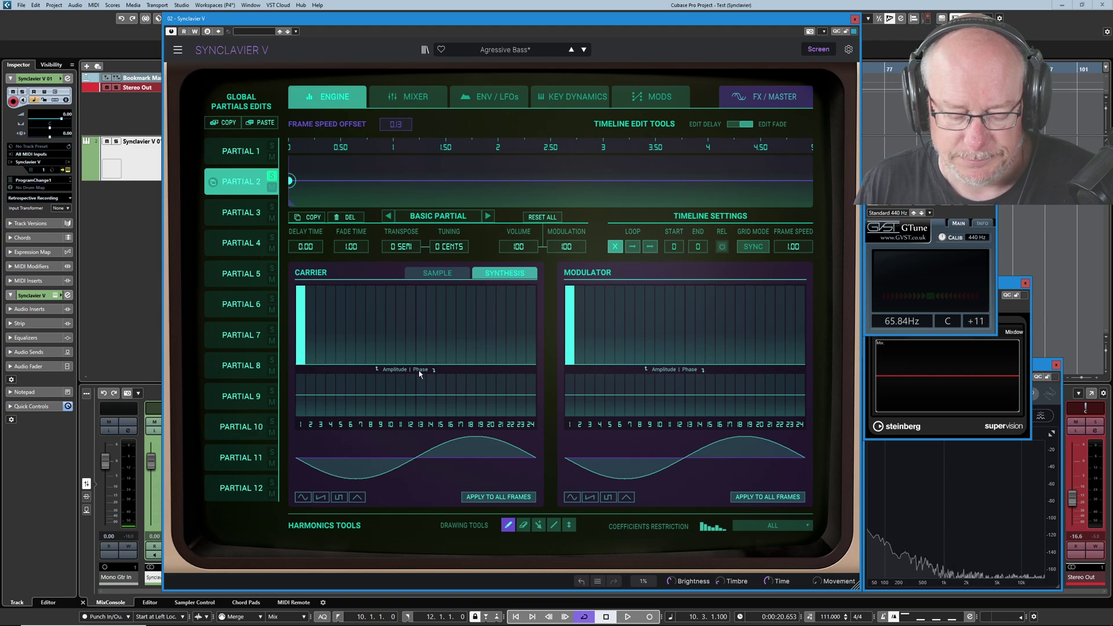
left_click(489, 216)
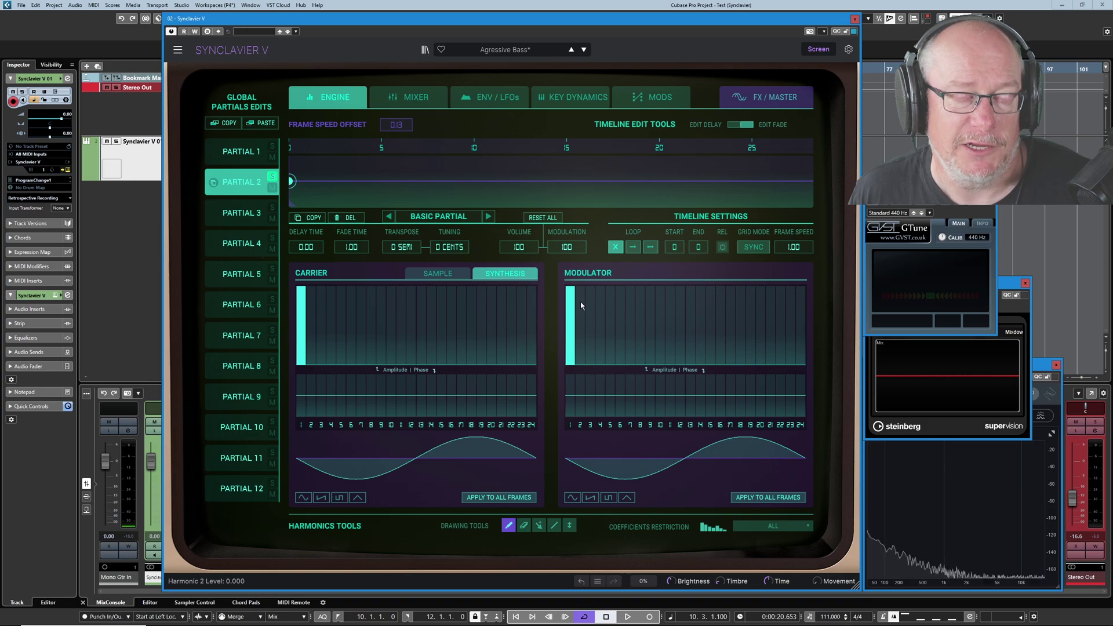
left_click(497, 99)
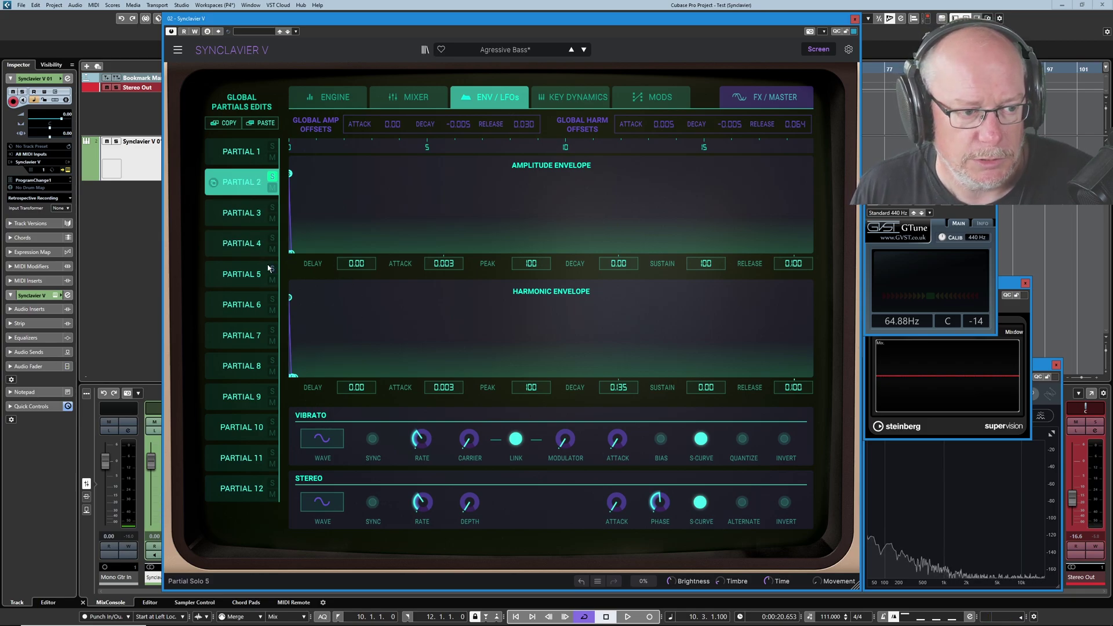
scroll(320, 197, "up", 3)
left_click_drag(319, 149, 534, 157)
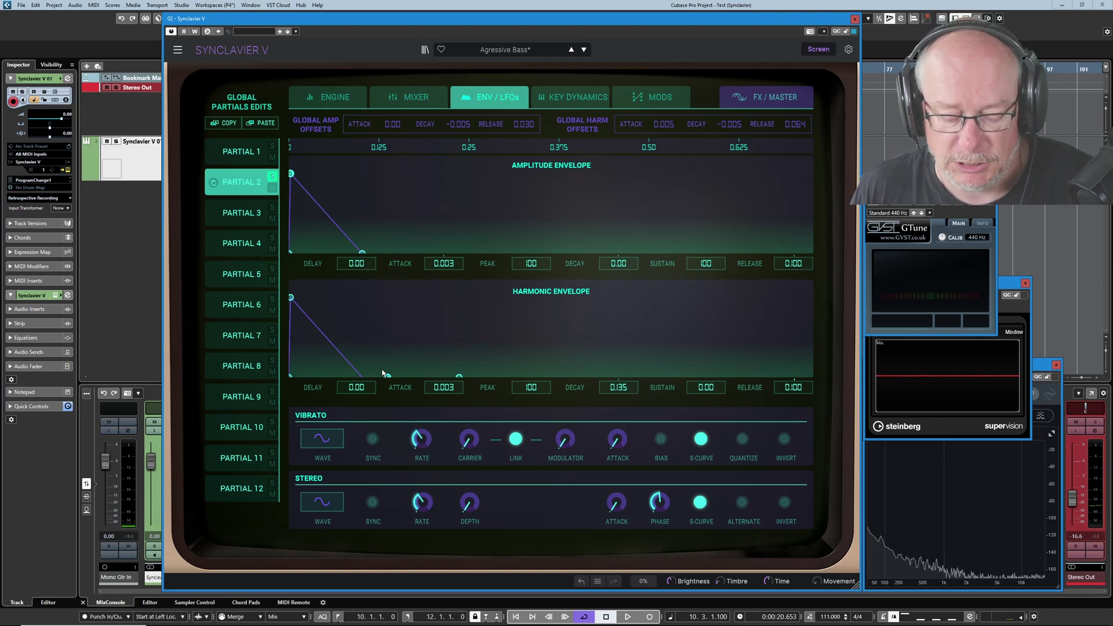
- Try a harmonic envelope decay of 0.424 for Partial 2 and shorten it to 0.132
mouse_move(387, 376)
left_mouse_down()
mouse_move(417, 345)
mouse_move(411, 296)
mouse_move(390, 389)
left_mouse_up()
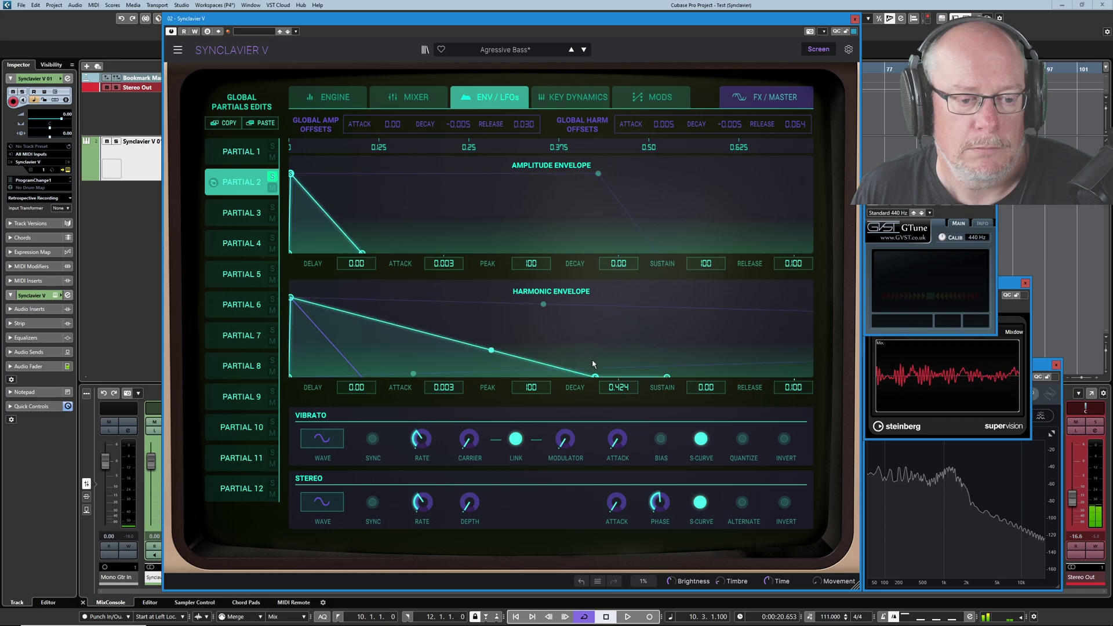
left_click_drag(592, 377, 384, 378)
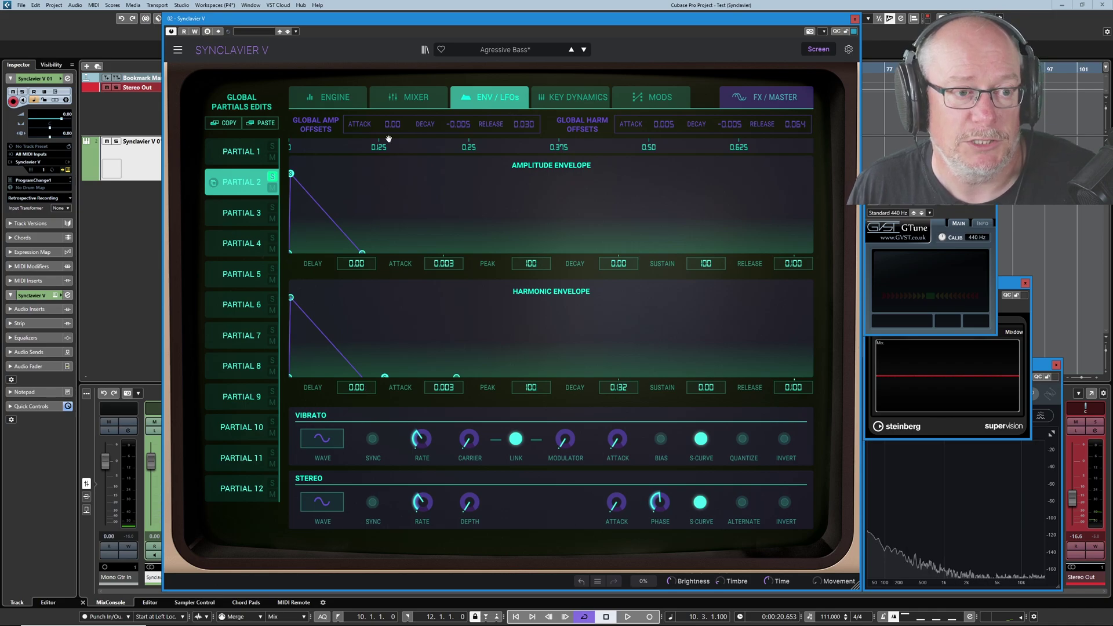
- Draw extra levels for harmonics 3, 9, 14 and 20 in Partial 2's modulator
left_click(336, 98)
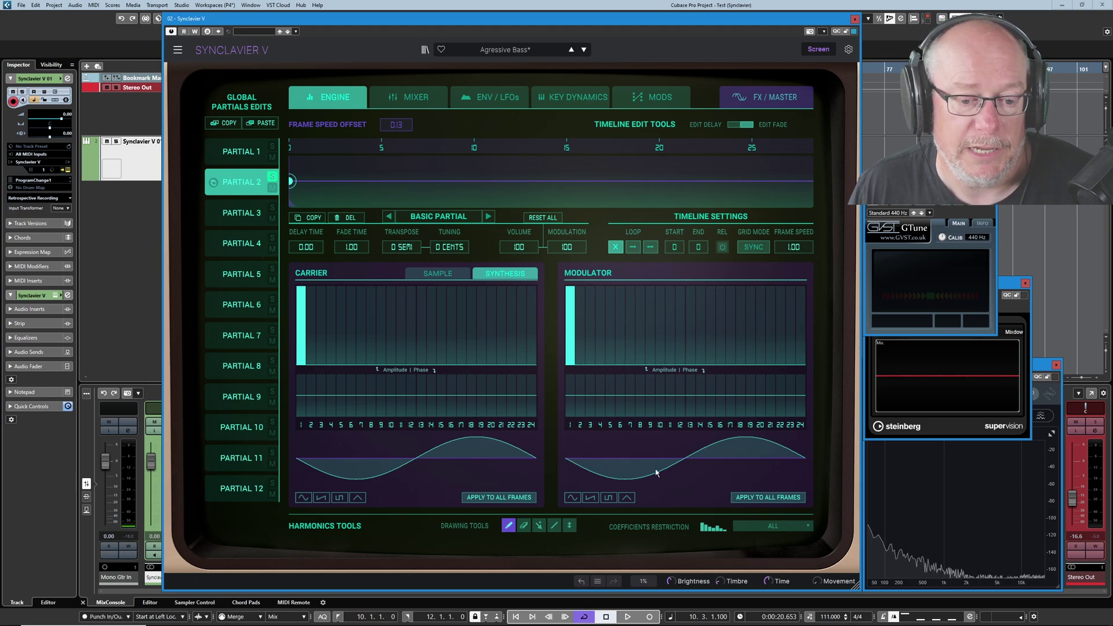
left_click(590, 310)
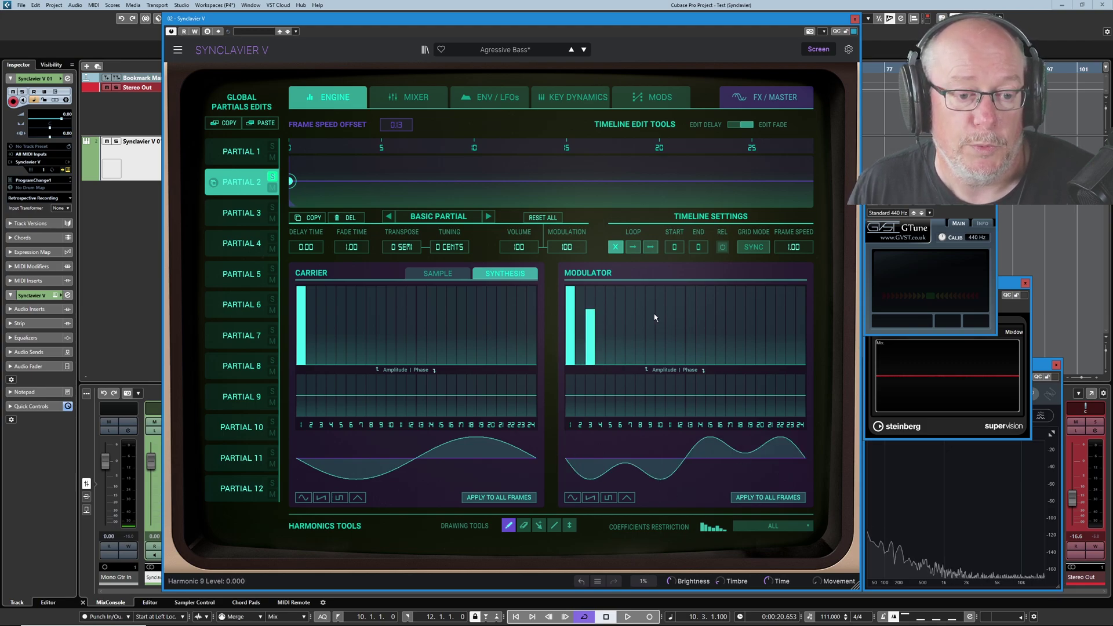
left_click(650, 314)
left_click(700, 299)
left_click(760, 335)
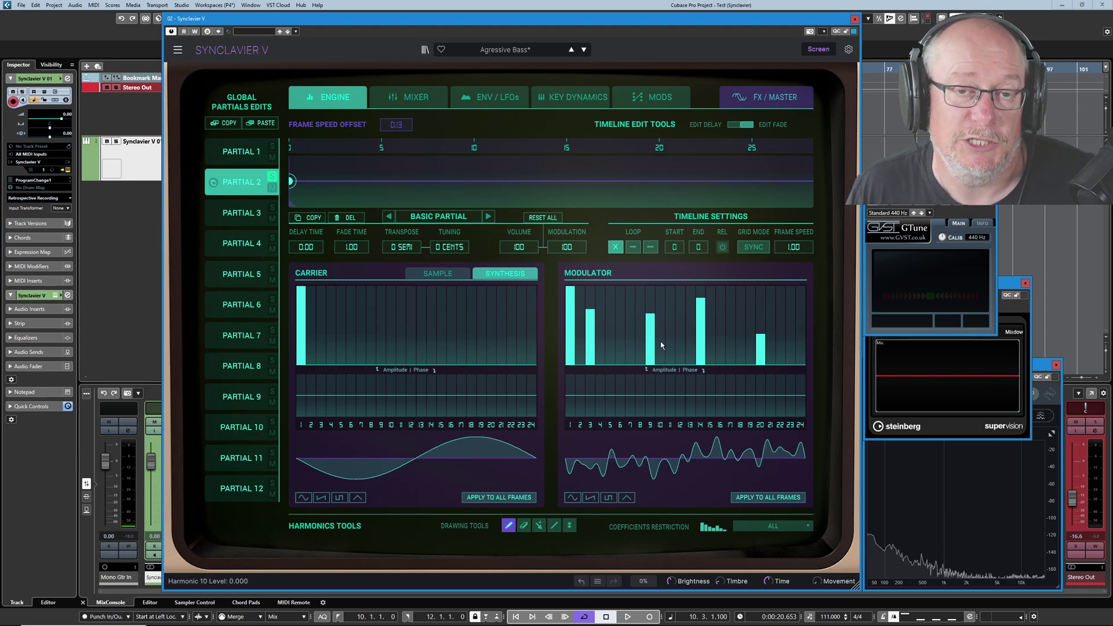
mouse_move(591, 346)
left_mouse_down()
mouse_move(620, 362)
mouse_move(771, 363)
left_mouse_up()
- Set Partial 2's harmonic envelope decay to 0.196 and raise its sustain to the peak level
left_click(503, 103)
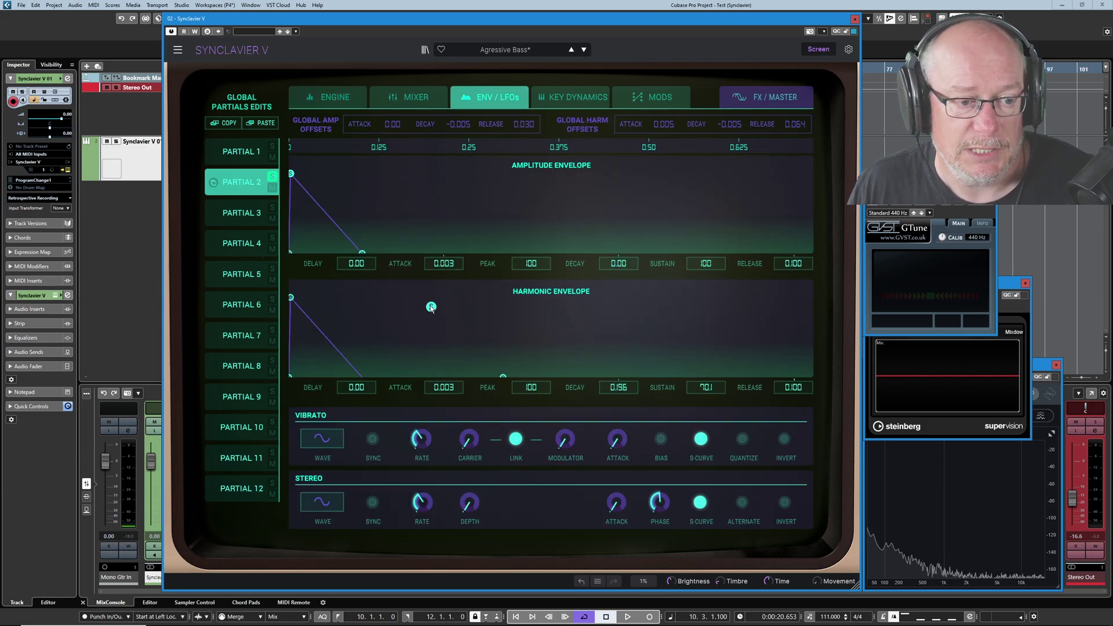
left_click_drag(431, 307, 432, 298)
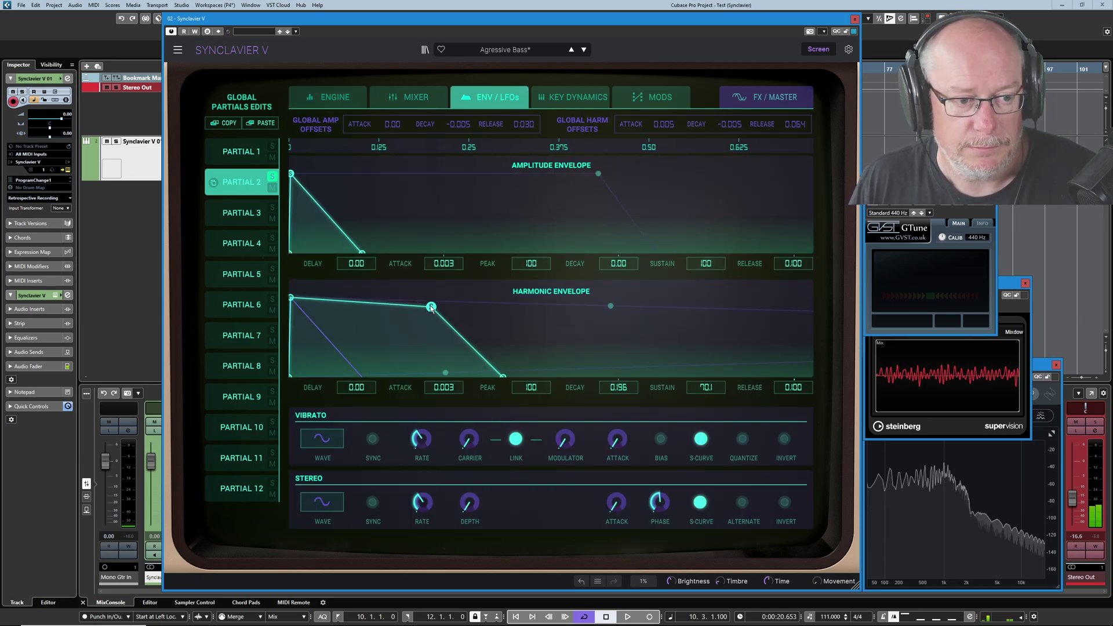
- Try extra levels for harmonics 5, 9 and 12 in Partial 2's modulator and clear them, leaving only the fundamental
left_click(327, 97)
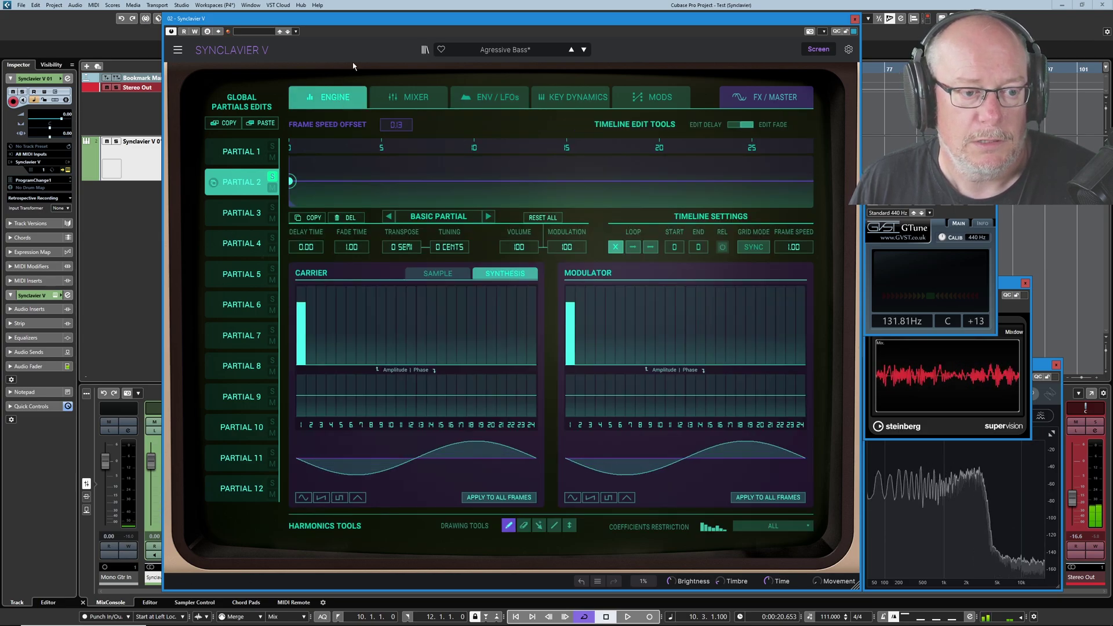
left_click(610, 318)
left_click(650, 304)
left_click(680, 348)
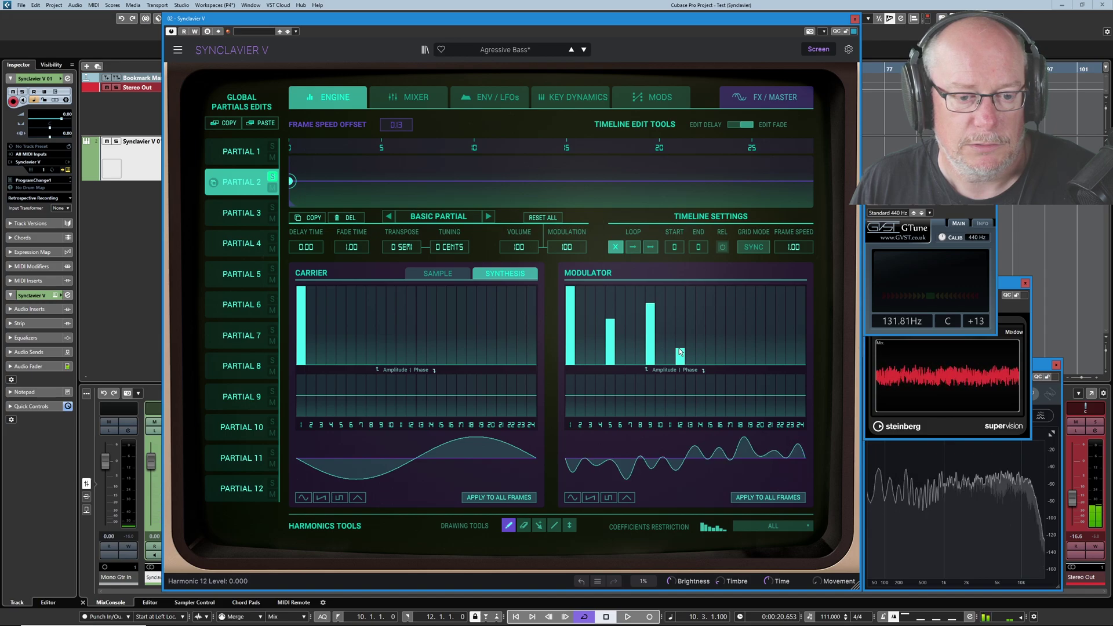
mouse_move(652, 315)
left_mouse_down()
mouse_move(650, 353)
mouse_move(650, 291)
mouse_move(647, 329)
mouse_move(610, 351)
mouse_move(610, 366)
mouse_move(638, 339)
mouse_move(640, 366)
mouse_move(680, 365)
mouse_move(681, 327)
mouse_move(681, 343)
left_mouse_up()
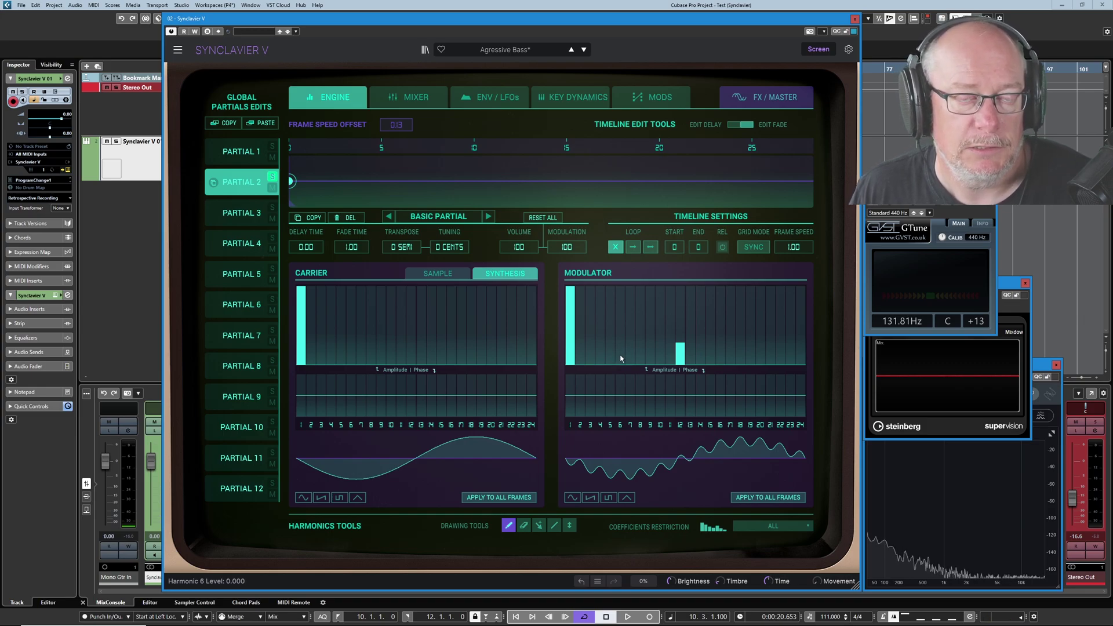
left_click_drag(681, 348, 681, 367)
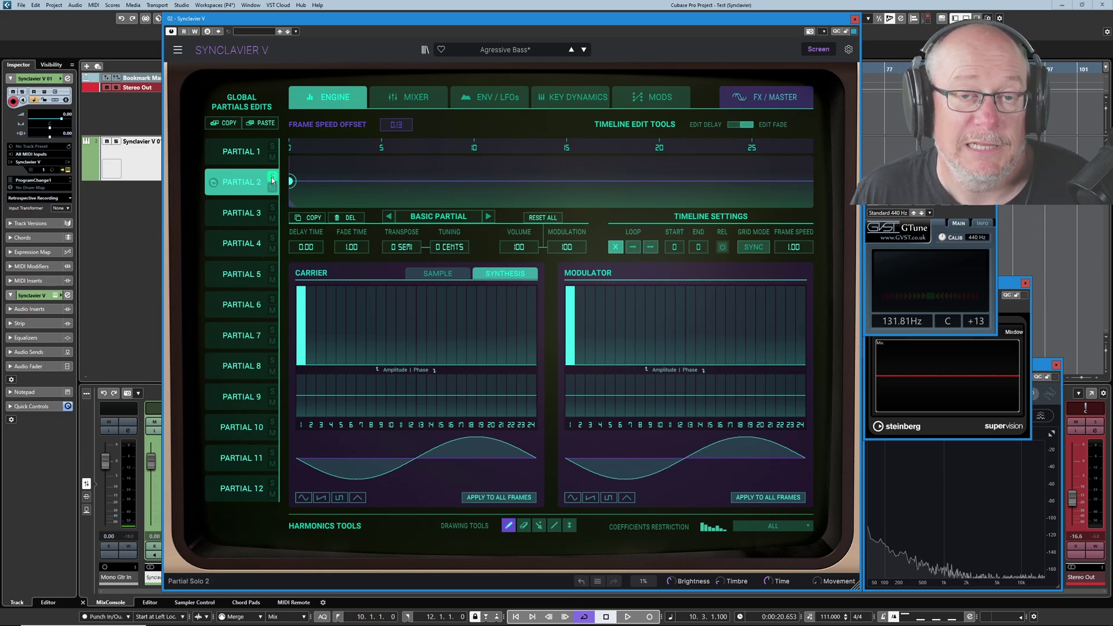
- Solo Partial 3 and examine its amplitude and harmonic envelopes over the full time range
left_click(271, 211)
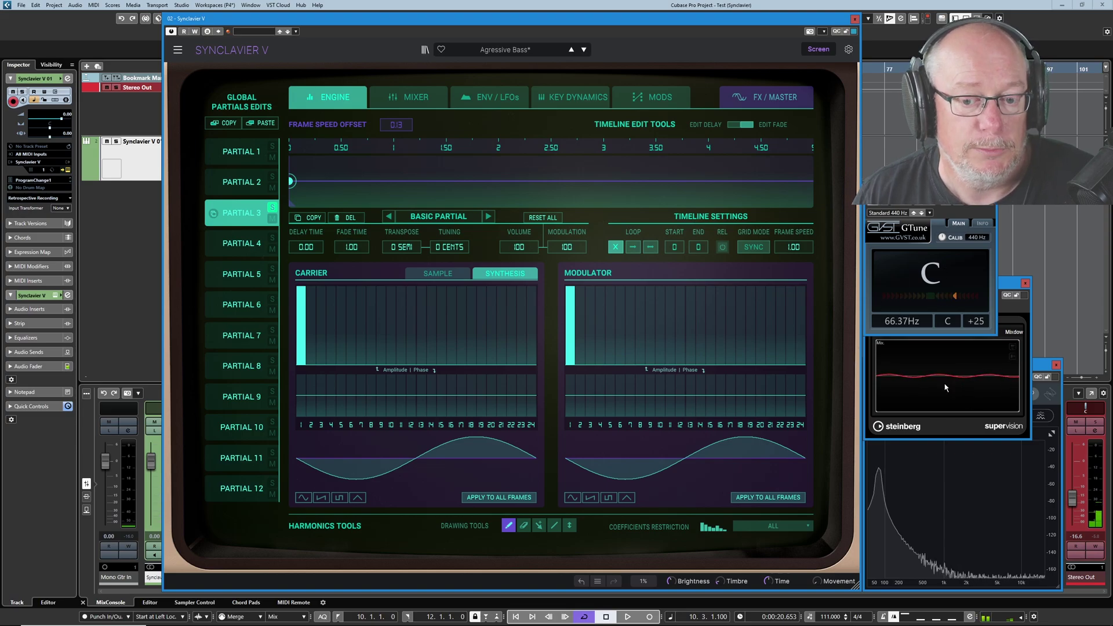
left_click(497, 98)
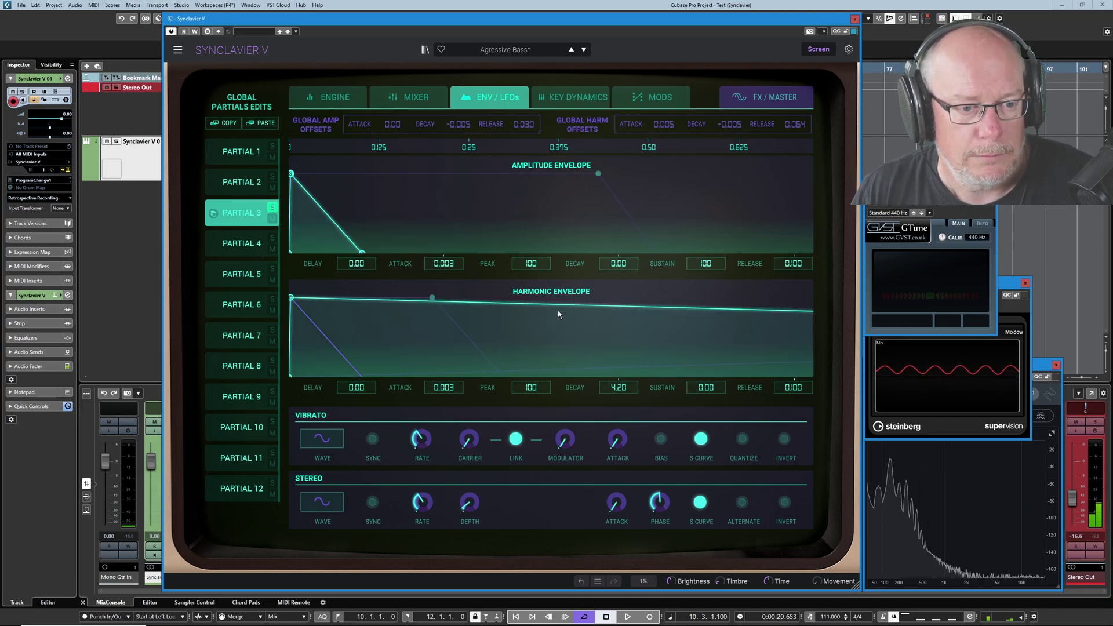
mouse_move(546, 145)
left_mouse_down()
mouse_move(536, 156)
mouse_move(546, 140)
mouse_move(549, 163)
left_mouse_up()
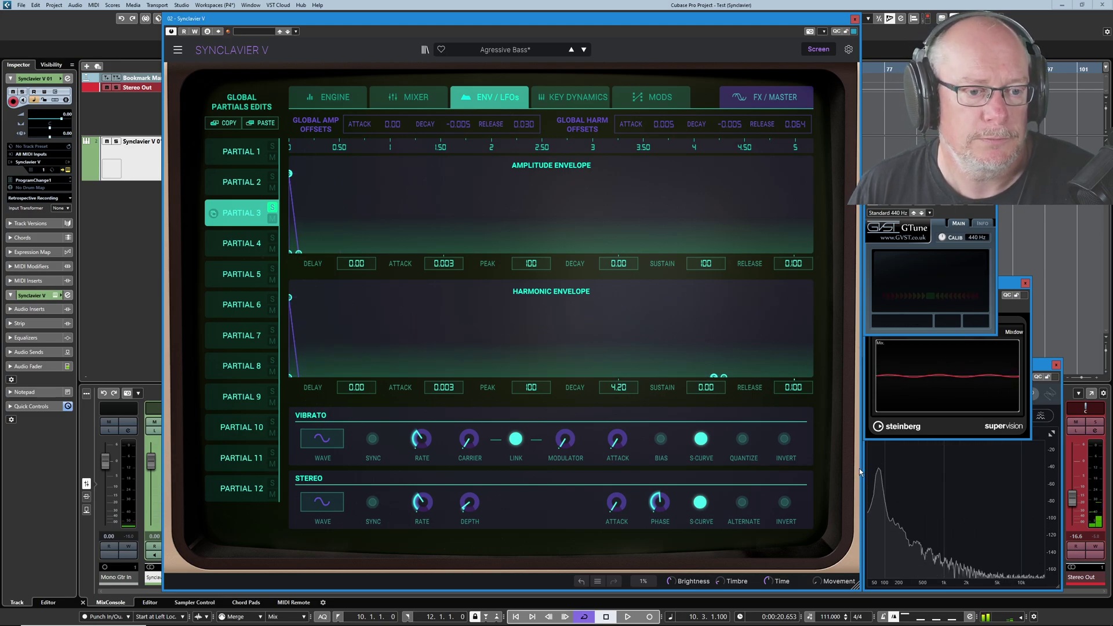
- Discard the edits by reloading the Agressive Bass preset, and load Jolly Lead from the Lead presets
left_click(572, 50)
left_click(584, 50)
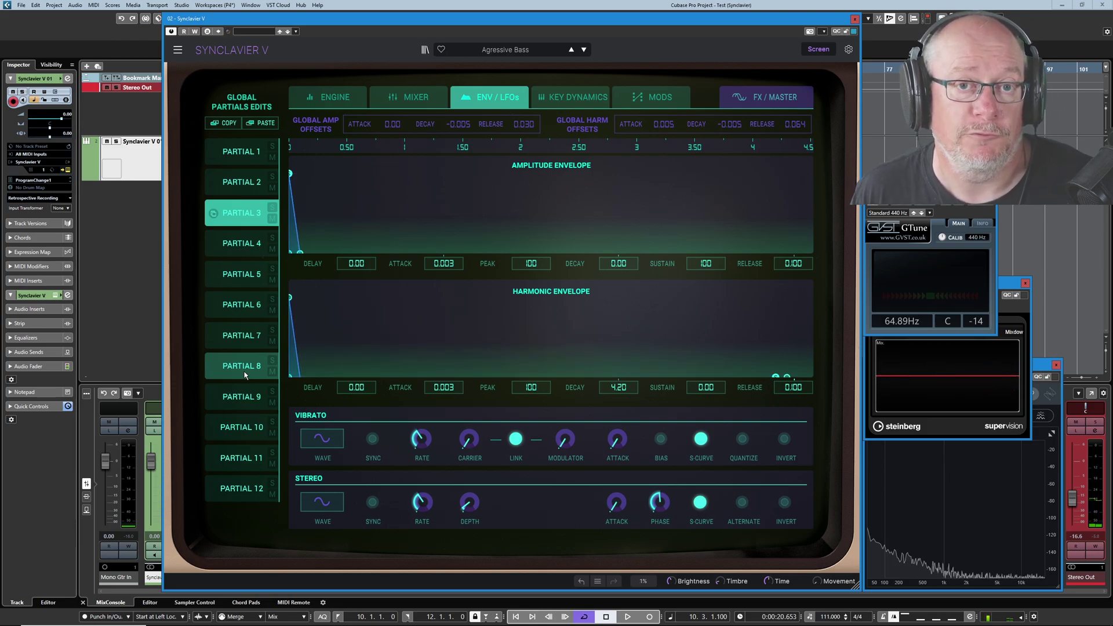
left_click(510, 50)
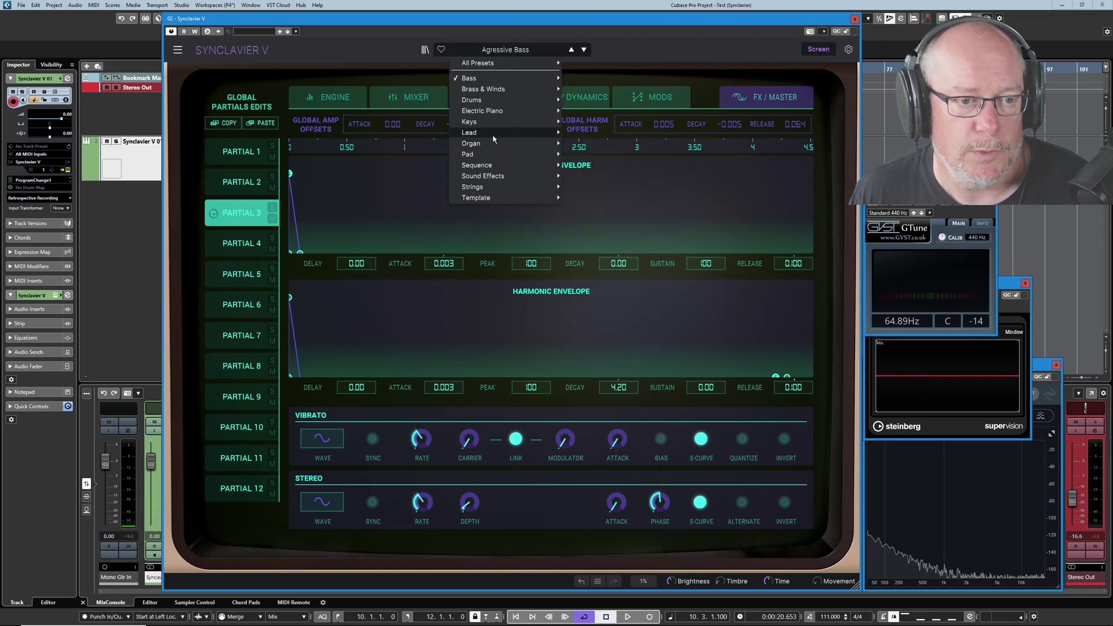
mouse_move(471, 135)
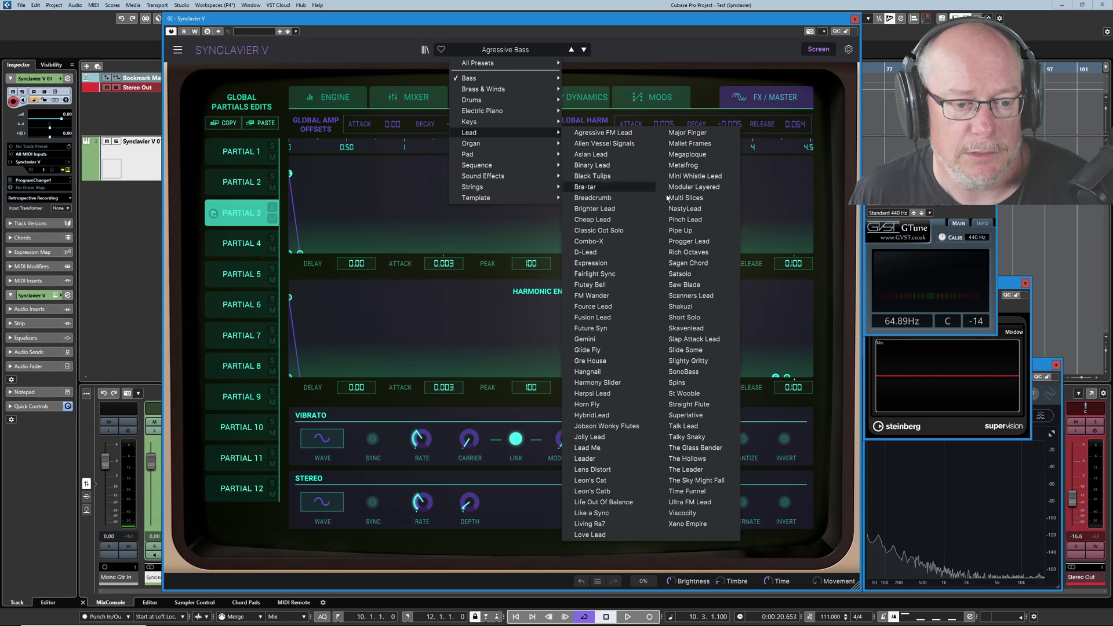
left_click(590, 437)
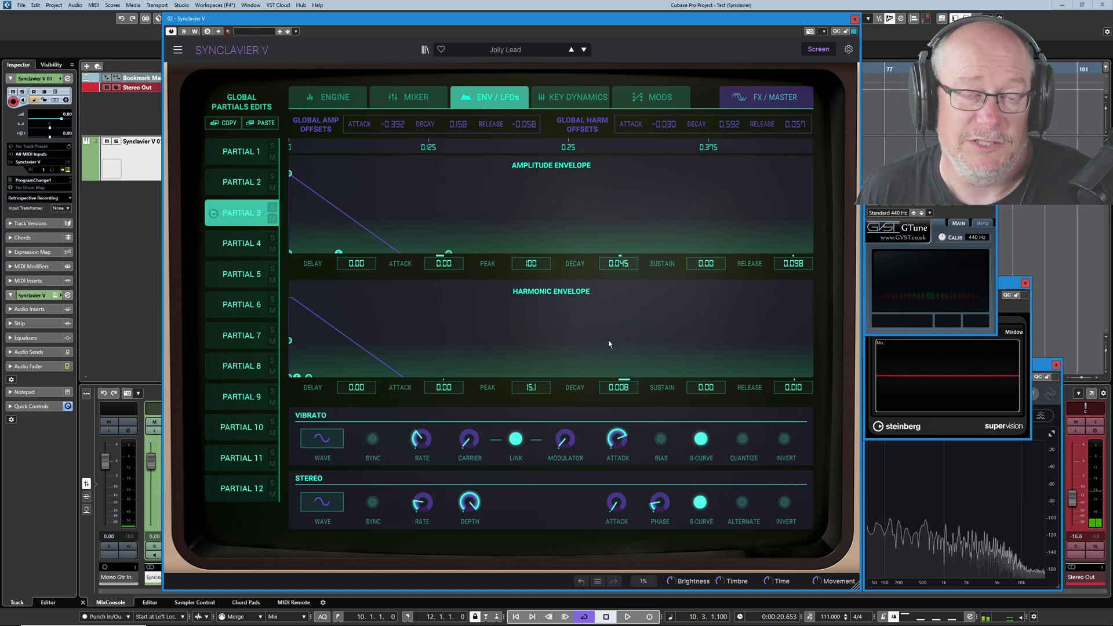
- Review Jolly Lead's effects, envelopes and partial mixer settings
left_click(770, 99)
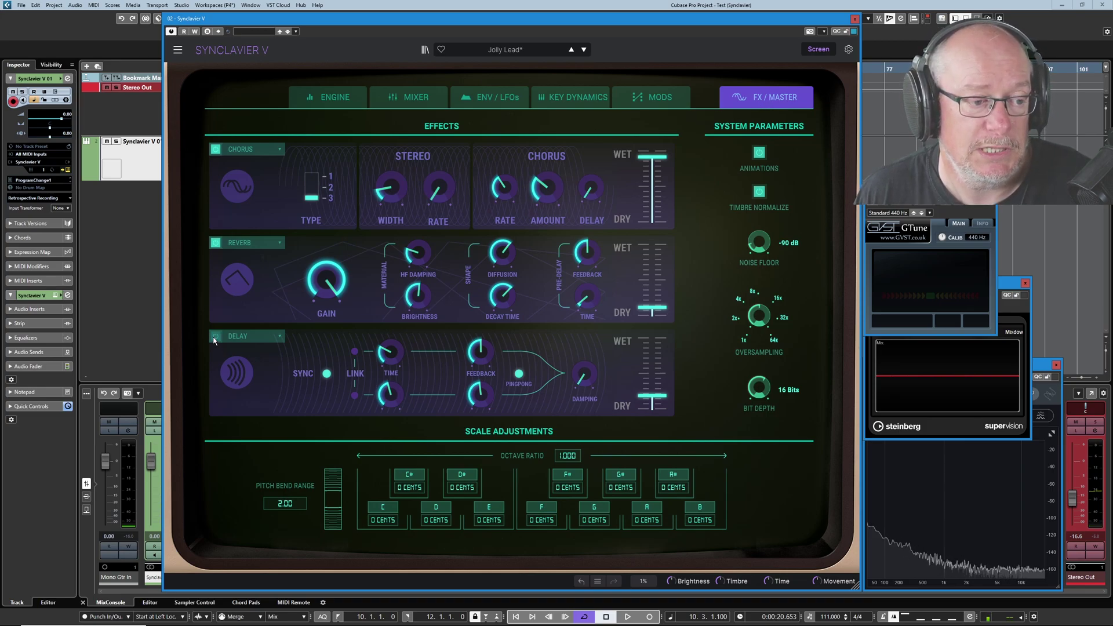
left_click(491, 102)
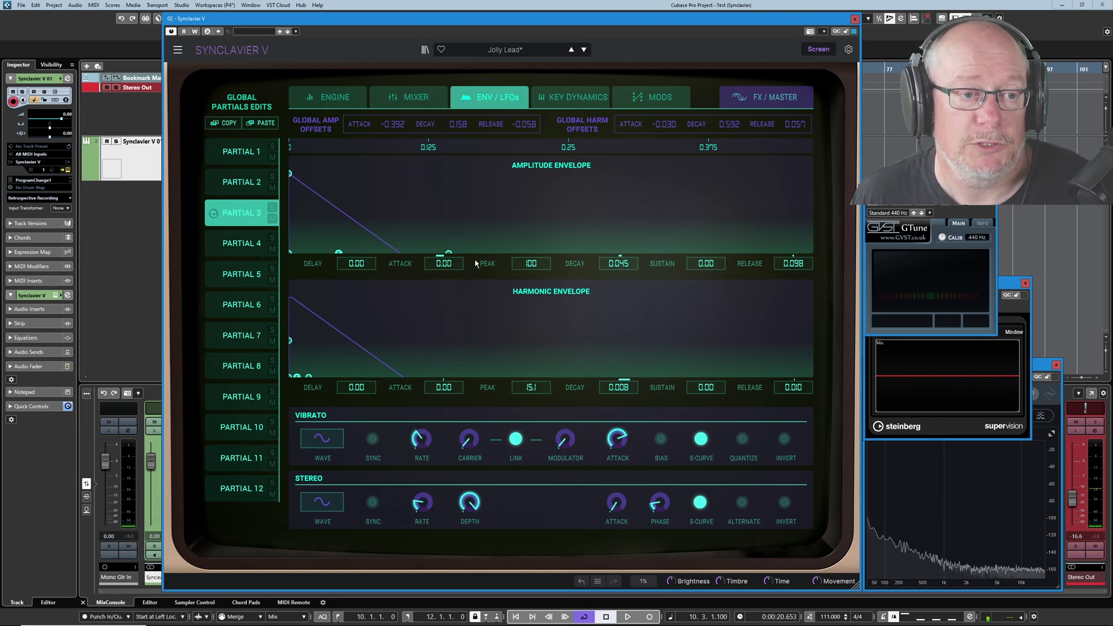
left_click(421, 103)
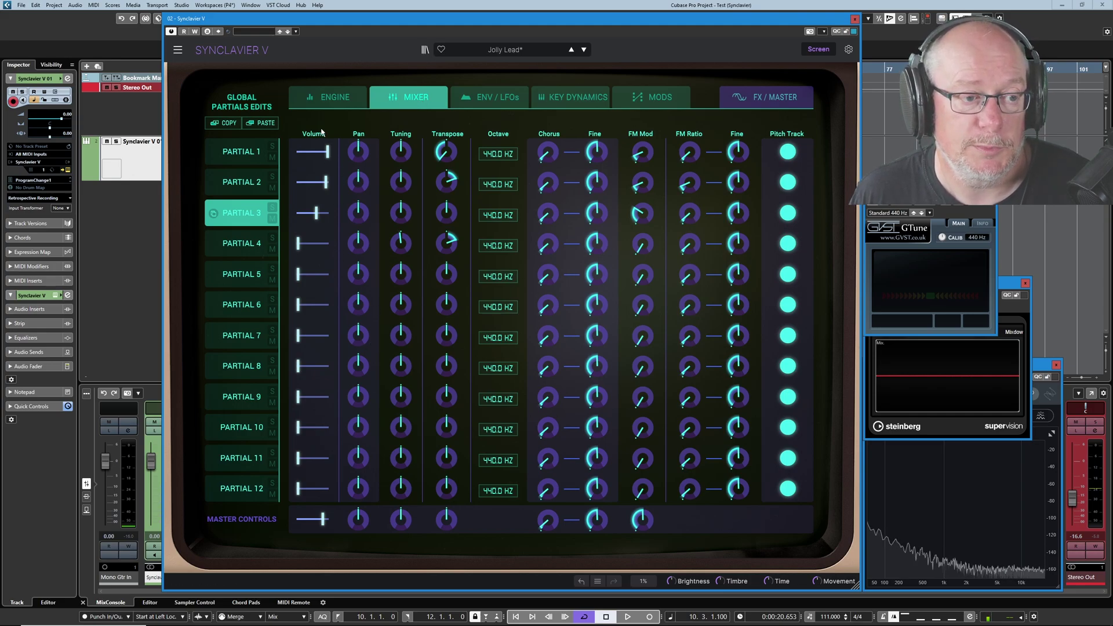
- Bring up Partial 1's timeline and harmonics and solo the partial
left_click(335, 99)
left_click(248, 155)
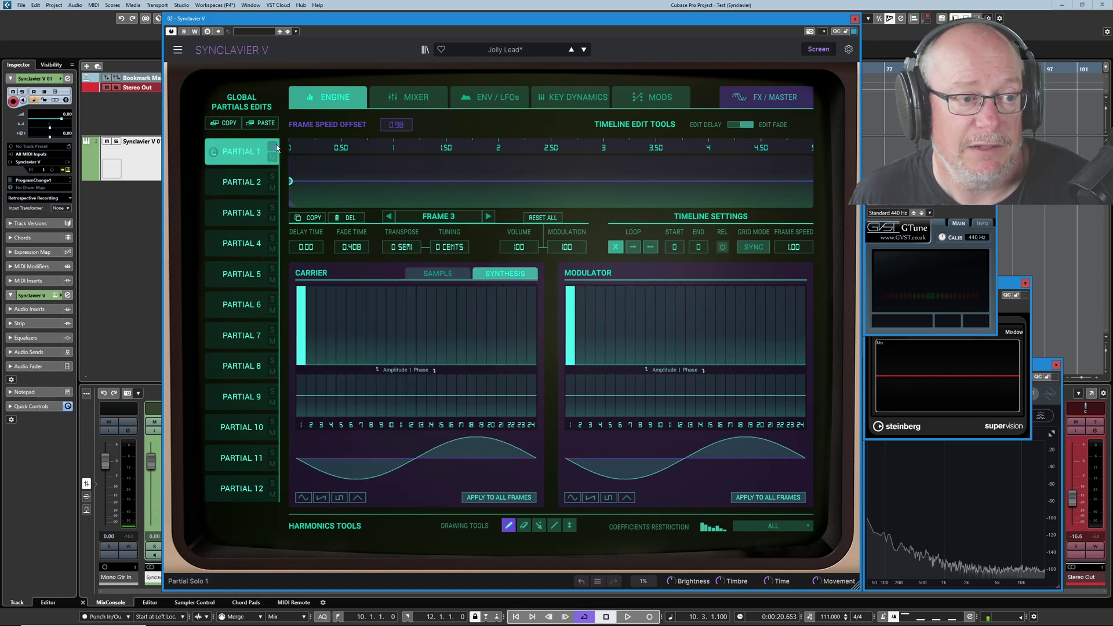
left_click(273, 147)
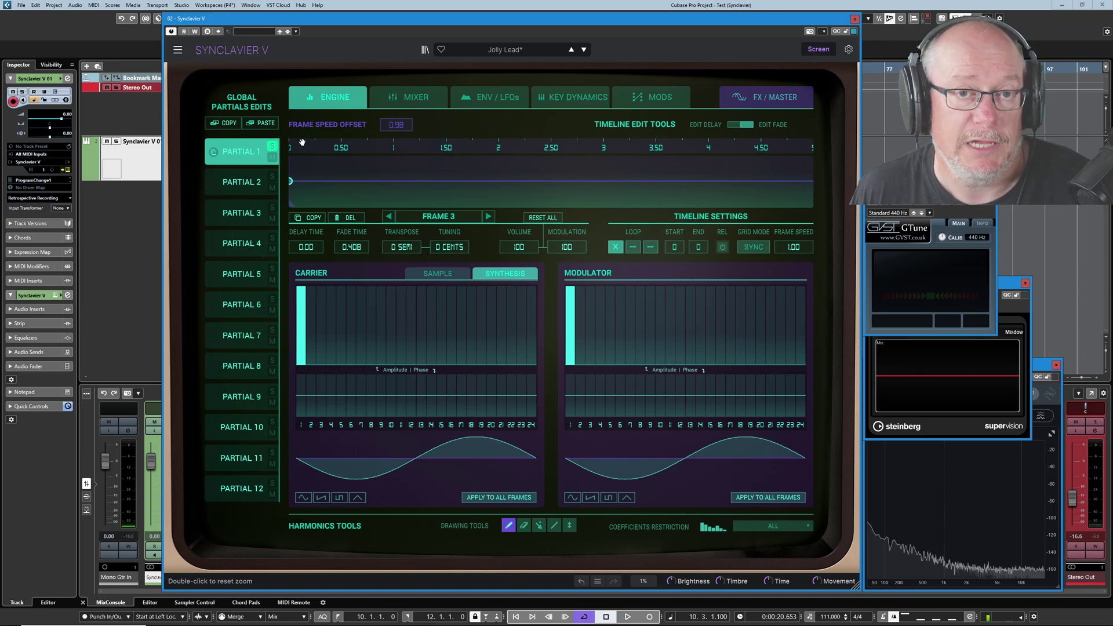
- Try an FM Mod amount of 0.692 on Partial 1, compare it with the engine settings, and turn it back down
left_click(417, 99)
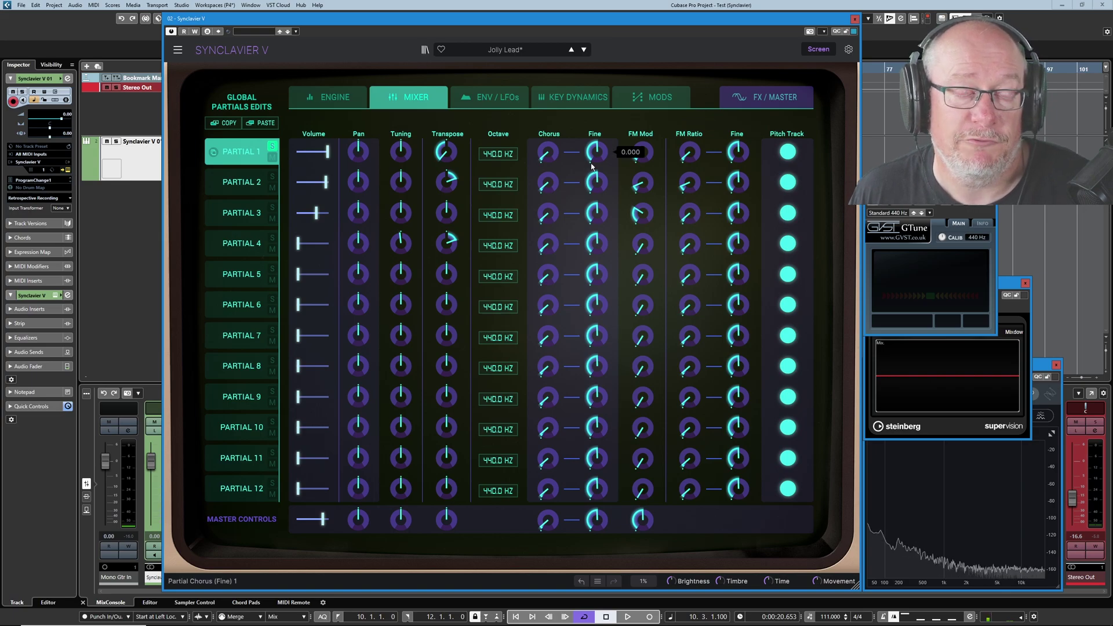
mouse_move(649, 155)
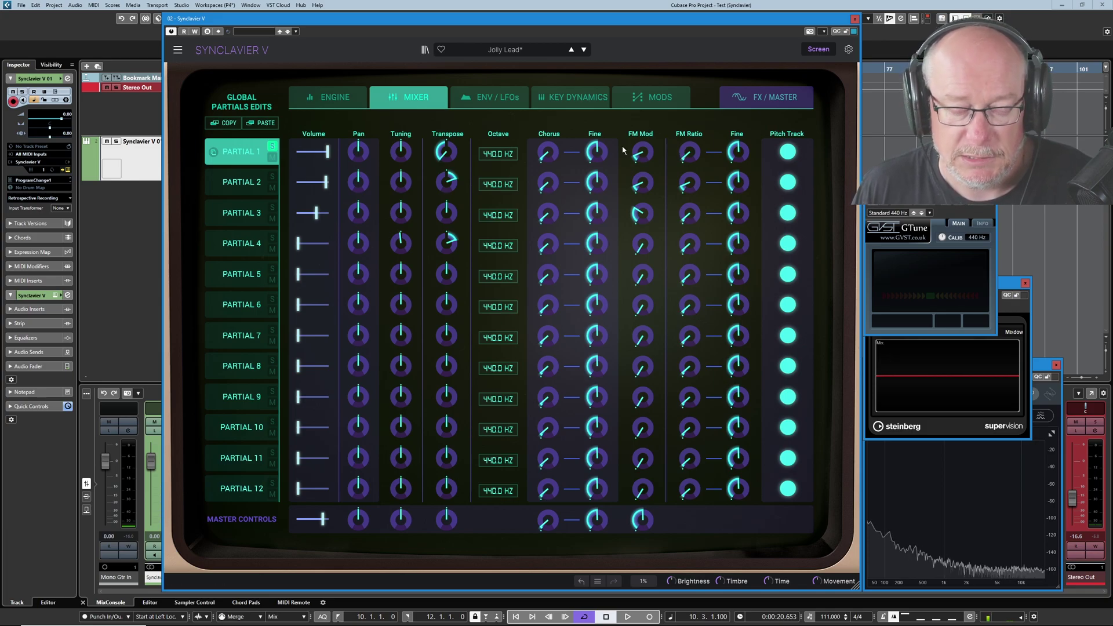
left_click_drag(647, 155, 647, 123)
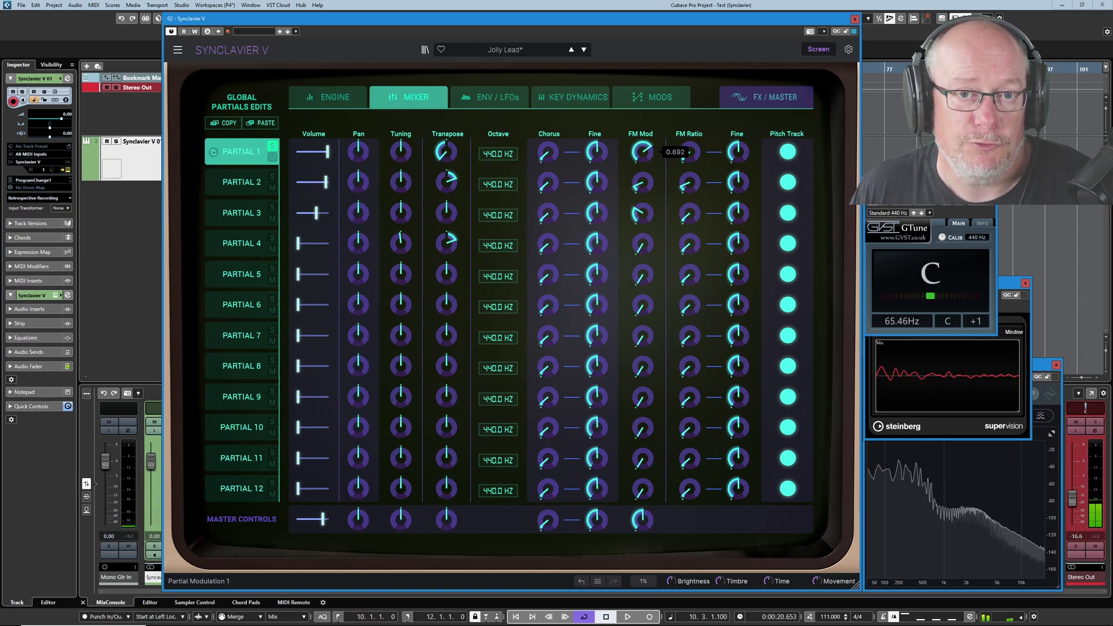
left_click(331, 98)
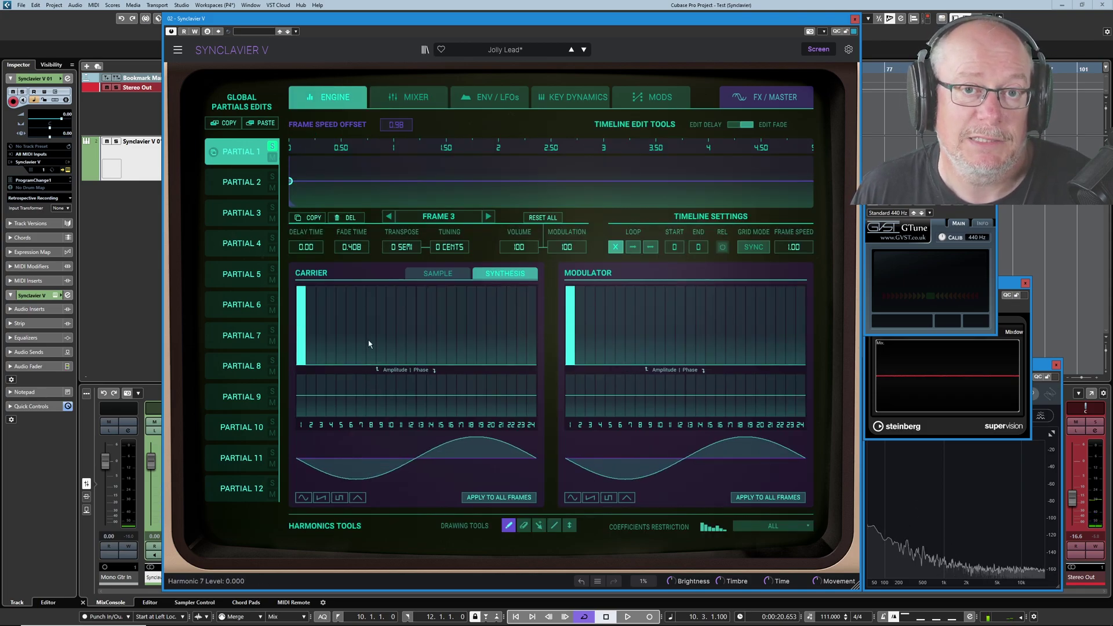
left_click(421, 96)
mouse_move(643, 150)
left_click_drag(644, 149, 644, 197)
left_click(335, 99)
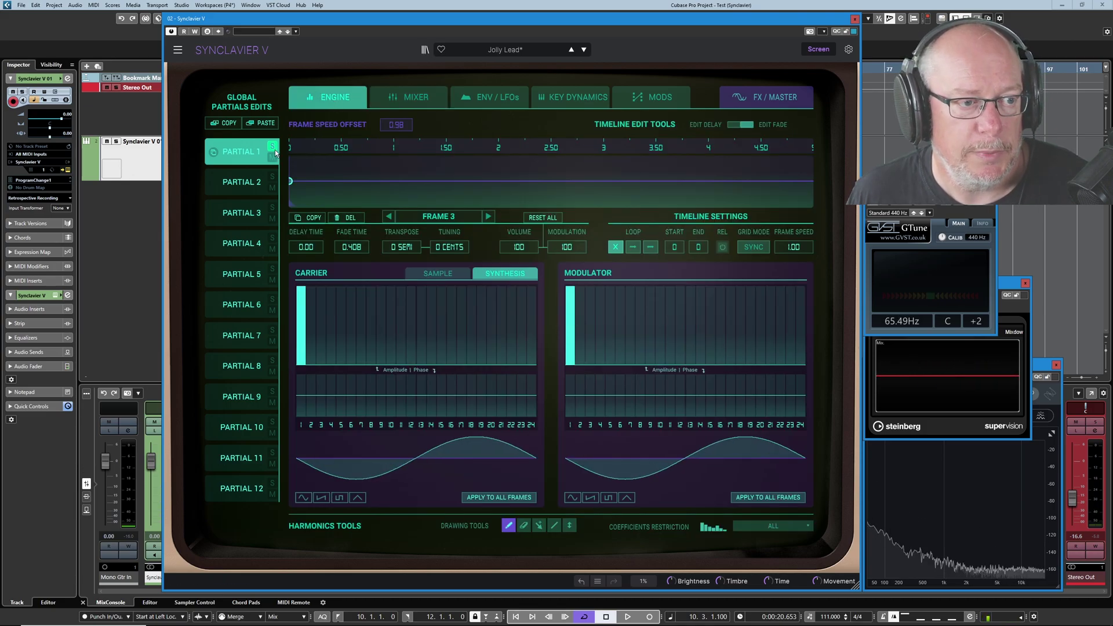
- Solo Partial 2 and look through the available carrier samples, keeping the Analog synth bass sample
left_click(271, 179)
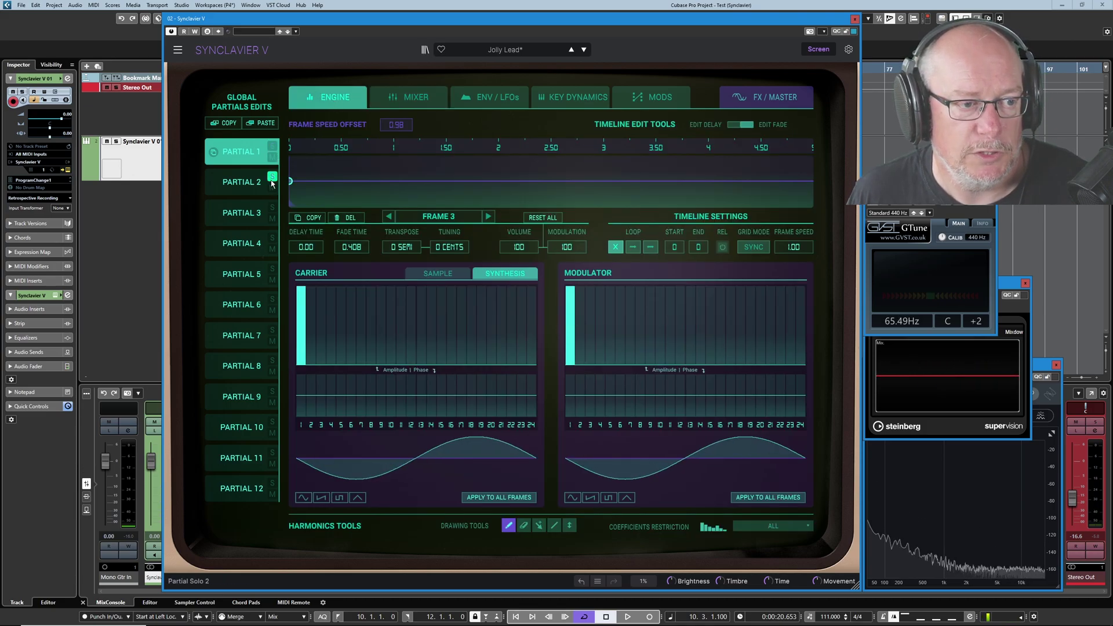
left_click(236, 184)
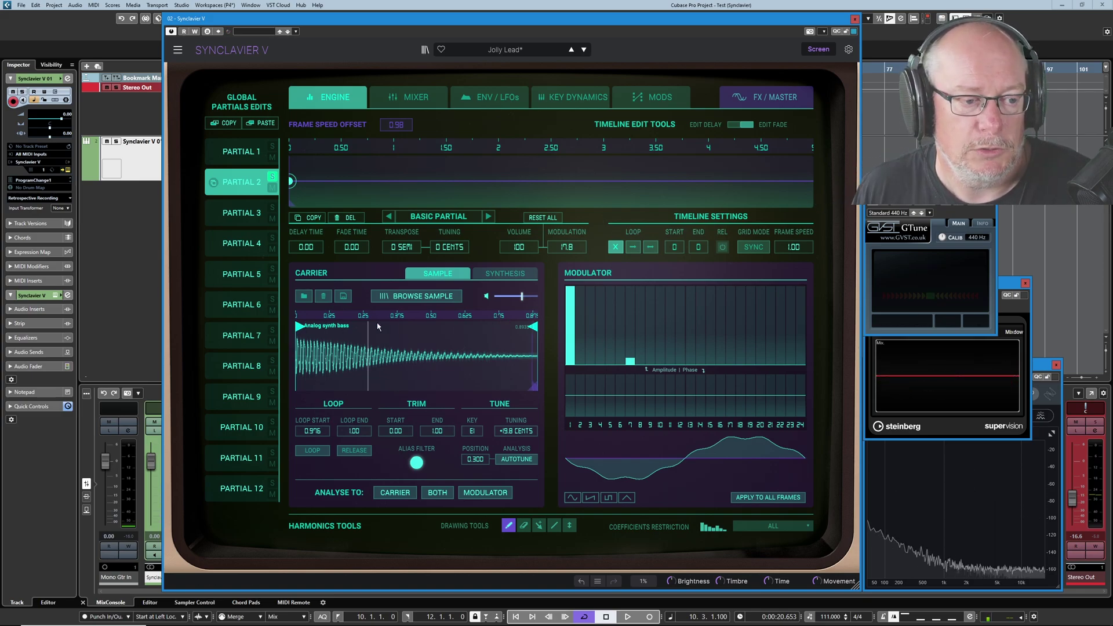
left_click(416, 298)
scroll(400, 371, "down", 10)
scroll(400, 378, "down", 15)
scroll(374, 382, "down", 15)
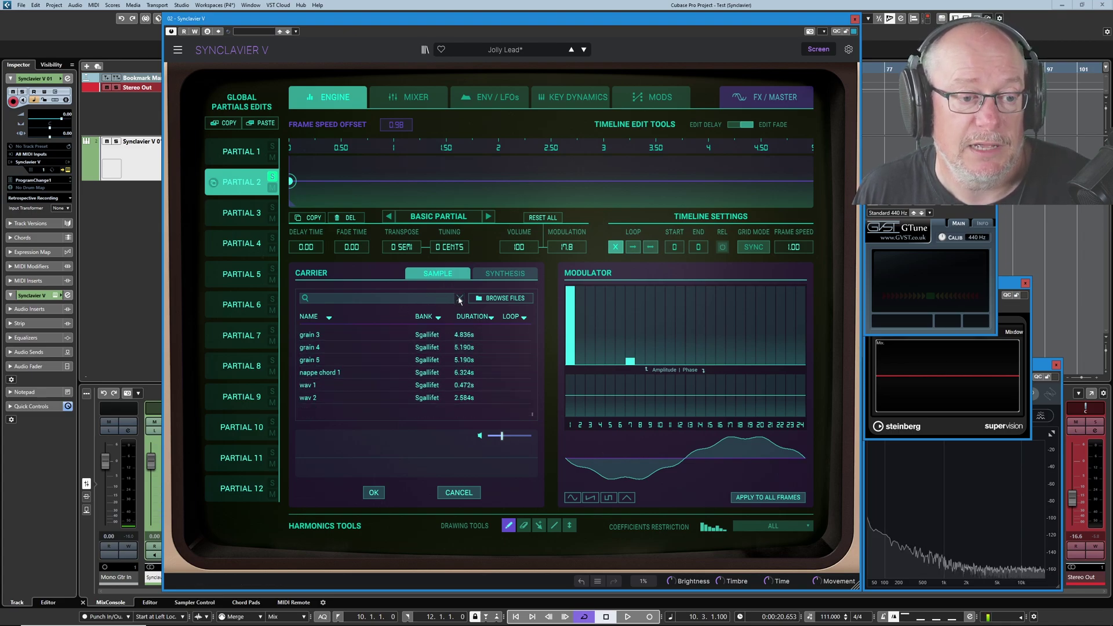
left_click(459, 493)
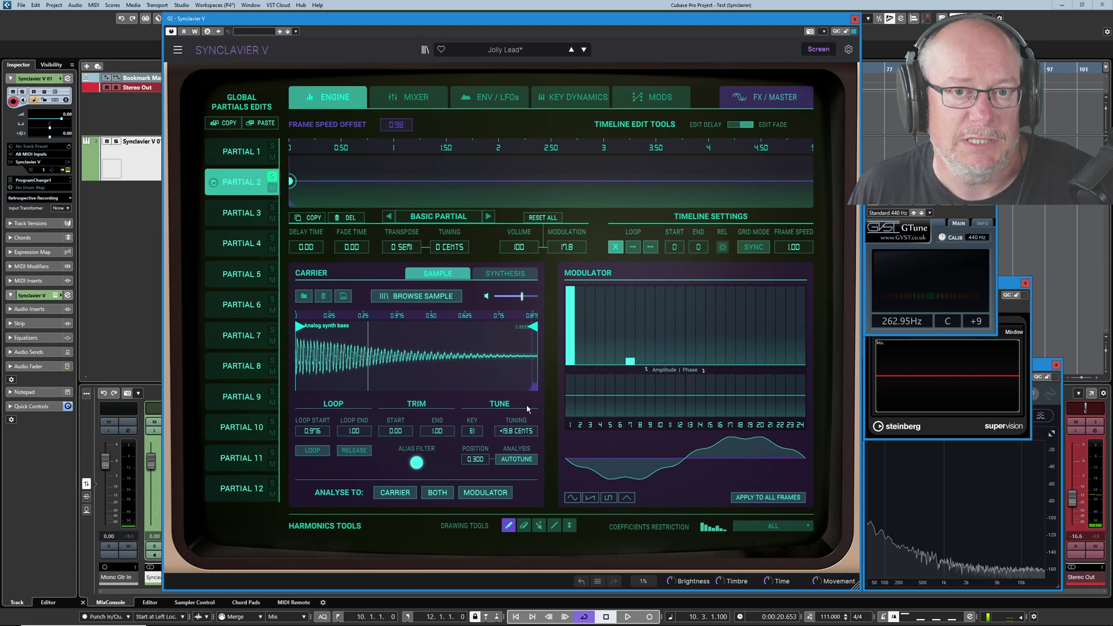
- Raise the peak of Partial 2's harmonic envelope and give it a short attack
left_click(488, 98)
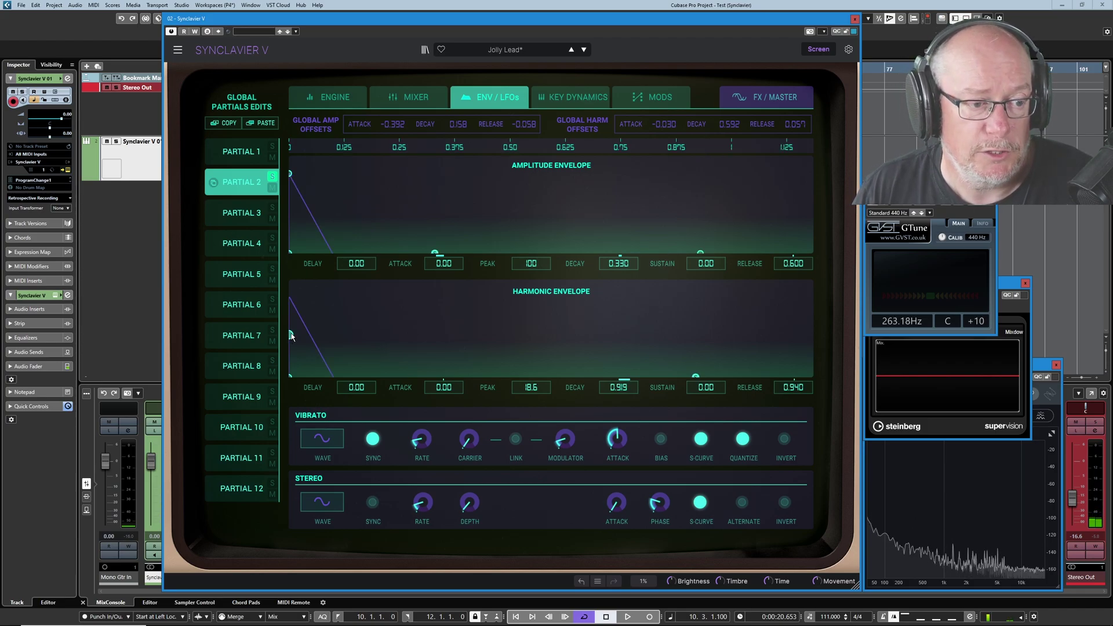
mouse_move(291, 337)
left_mouse_down()
mouse_move(304, 298)
mouse_move(304, 348)
mouse_move(291, 299)
mouse_move(303, 318)
left_mouse_up()
- Solo Partial 3 with its engine settings open and raise the Stereo Out level to -2.85
left_click(326, 93)
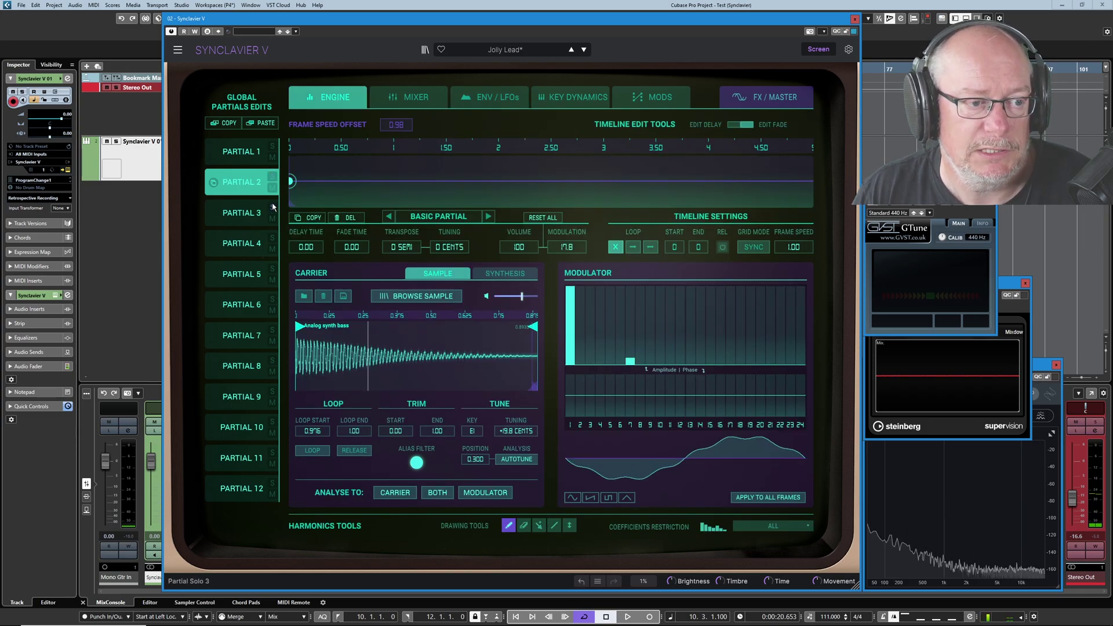
left_click(240, 216)
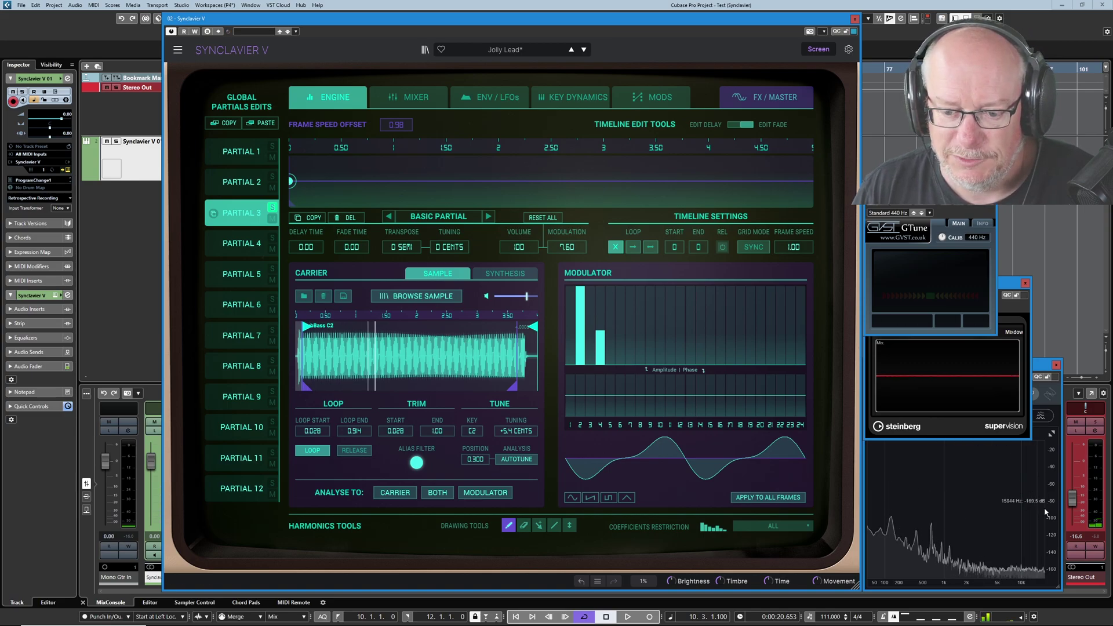
left_click_drag(1073, 499, 1076, 472)
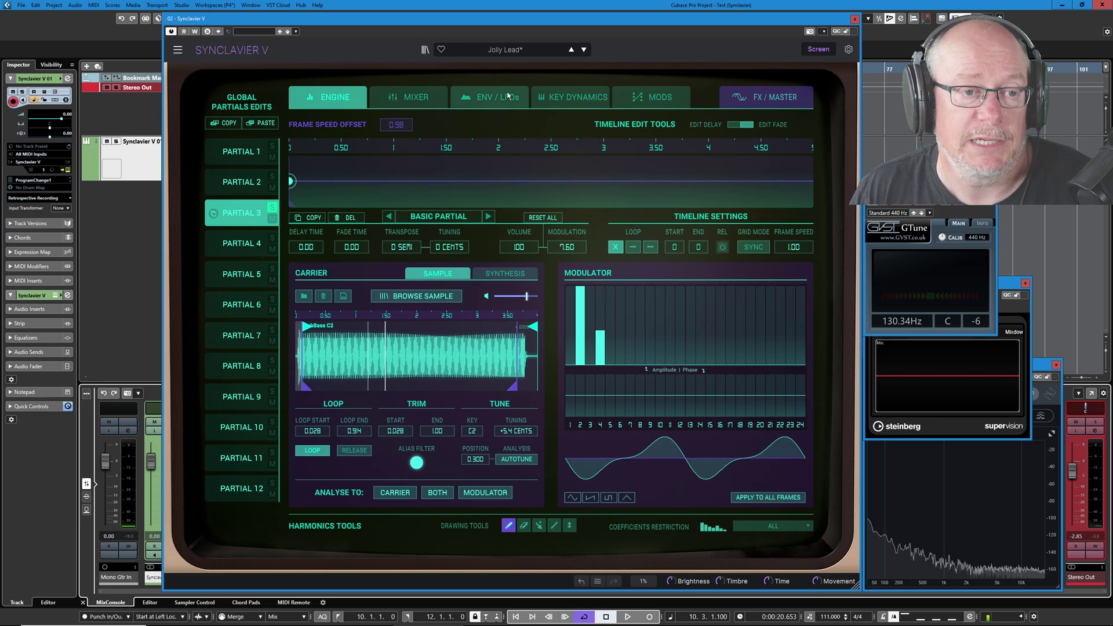
- Try an amplitude envelope decay of 0.078 and sustain of 94.6 for Partial 3, checking against its engine settings
left_click(489, 98)
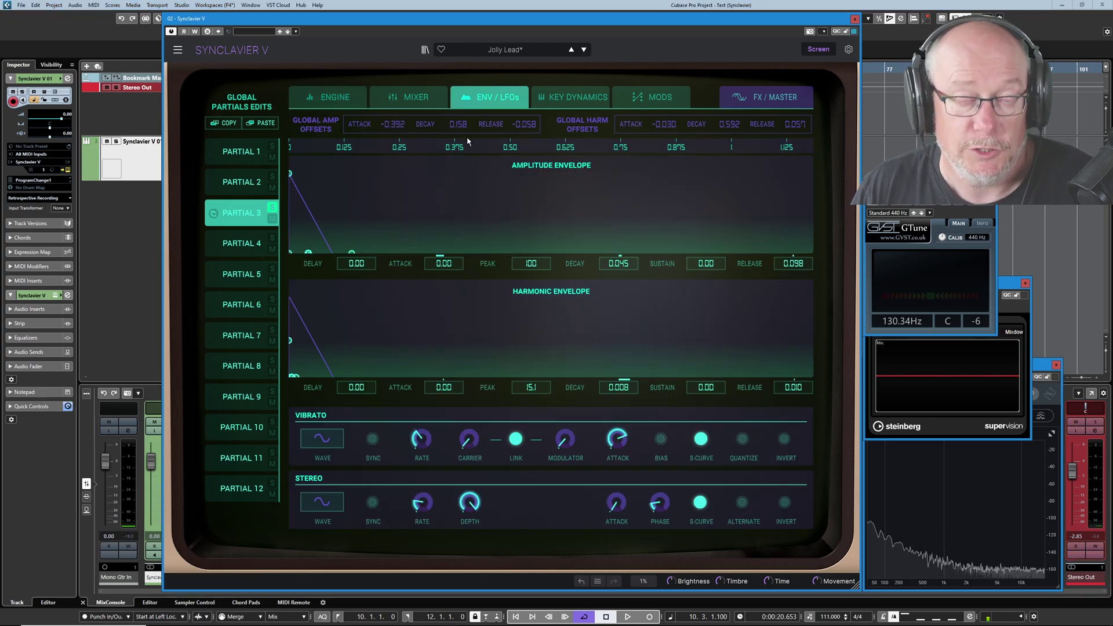
scroll(314, 242, "up", 3)
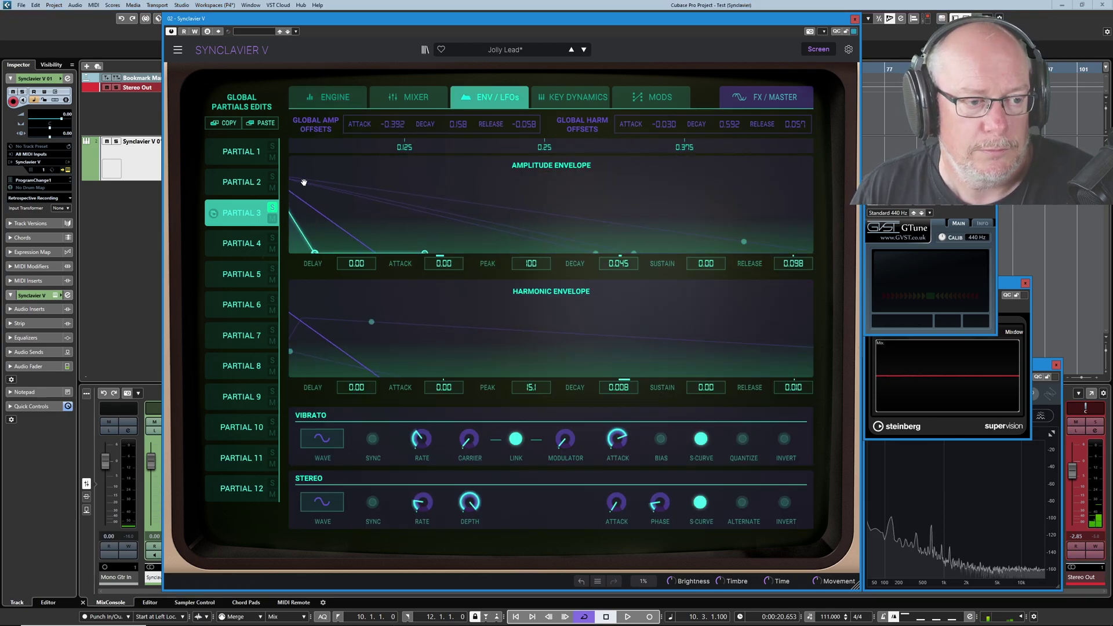
left_click_drag(320, 150, 568, 148)
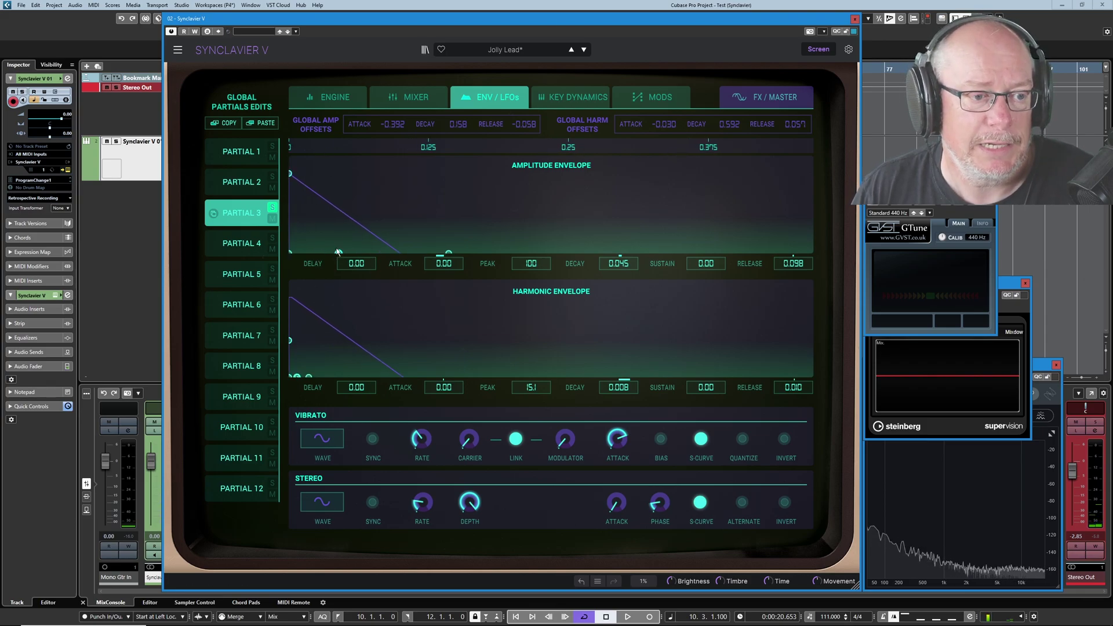
left_click_drag(335, 252, 376, 176)
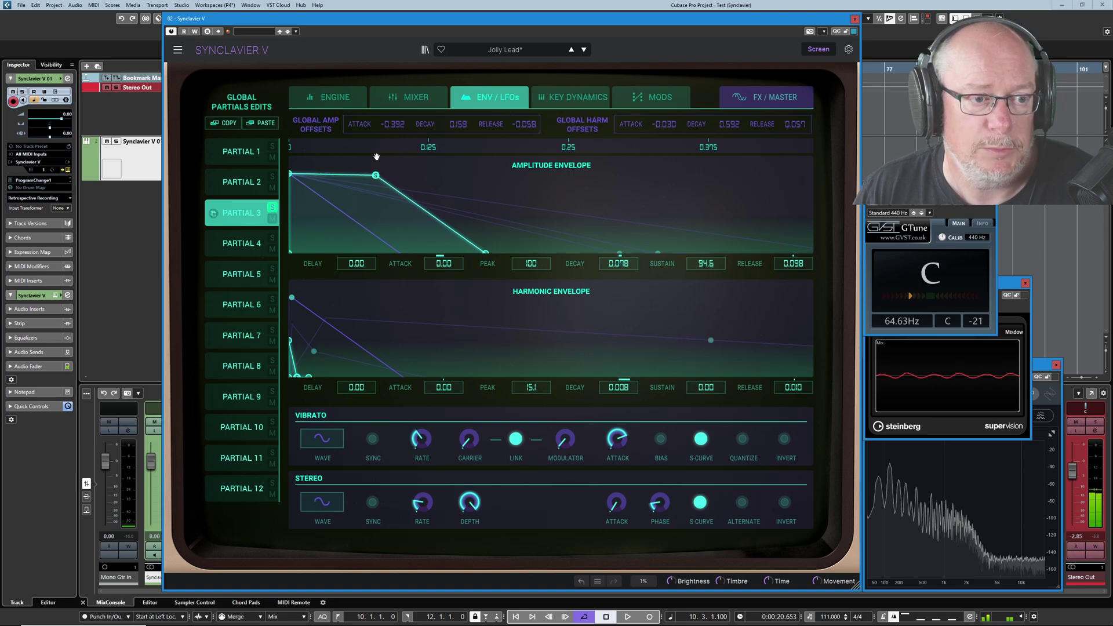
left_click(334, 98)
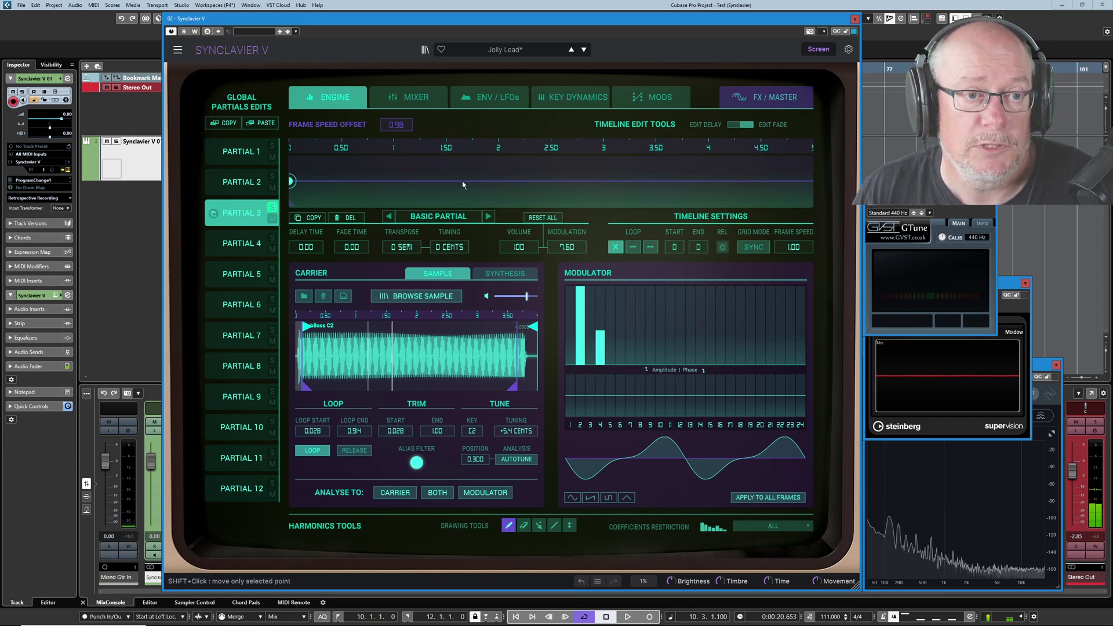
- Set Partial 3's harmonic envelope to decay 0.035 and sustain 39.0, and its amplitude envelope to decay 0.075 and sustain 44.4
left_click(488, 97)
left_click_drag(377, 177, 363, 255)
left_click_drag(298, 378, 327, 320)
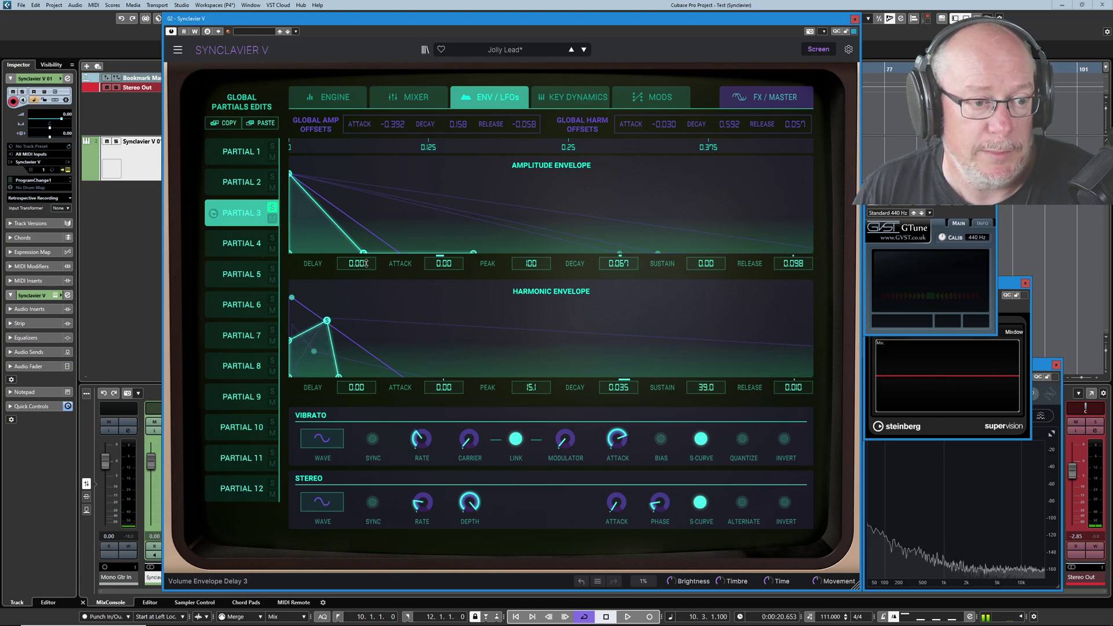
left_click_drag(366, 256, 373, 193)
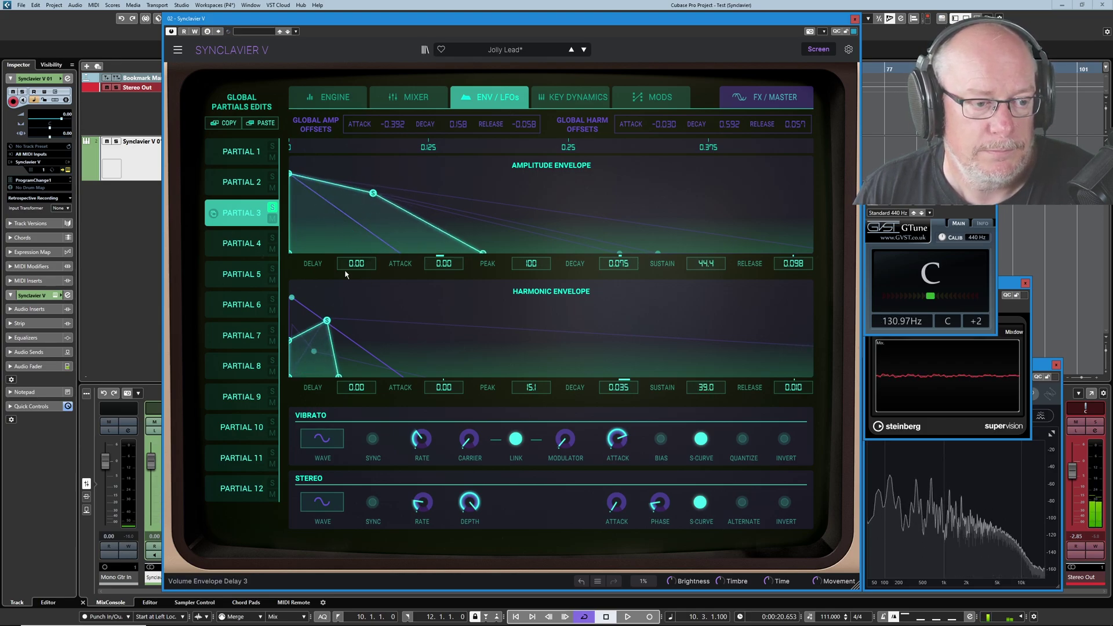
- Set Partial 2's harmonic envelope to attack 0.021 and peak 81.0, and bring up Partial 1's envelopes
left_click_drag(327, 320, 312, 304)
left_click(248, 187)
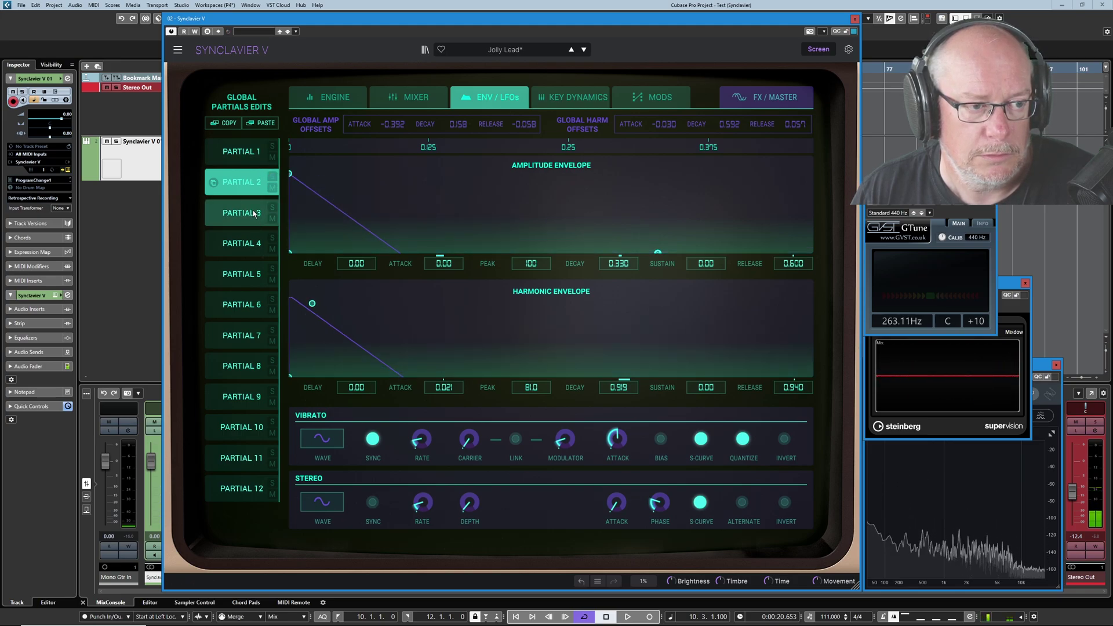
left_click(250, 157)
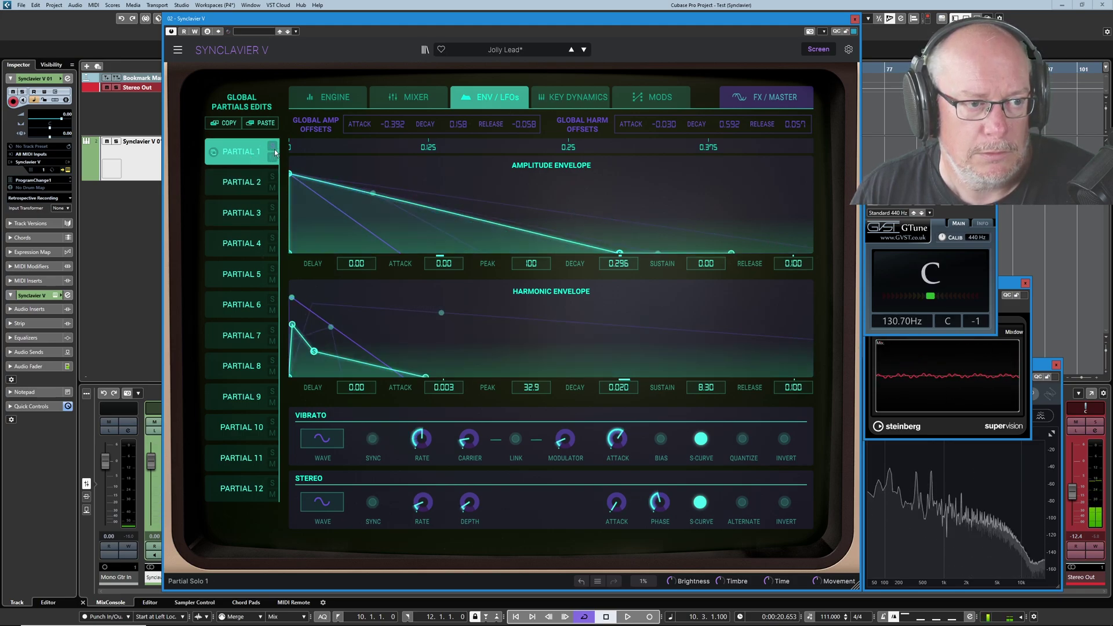